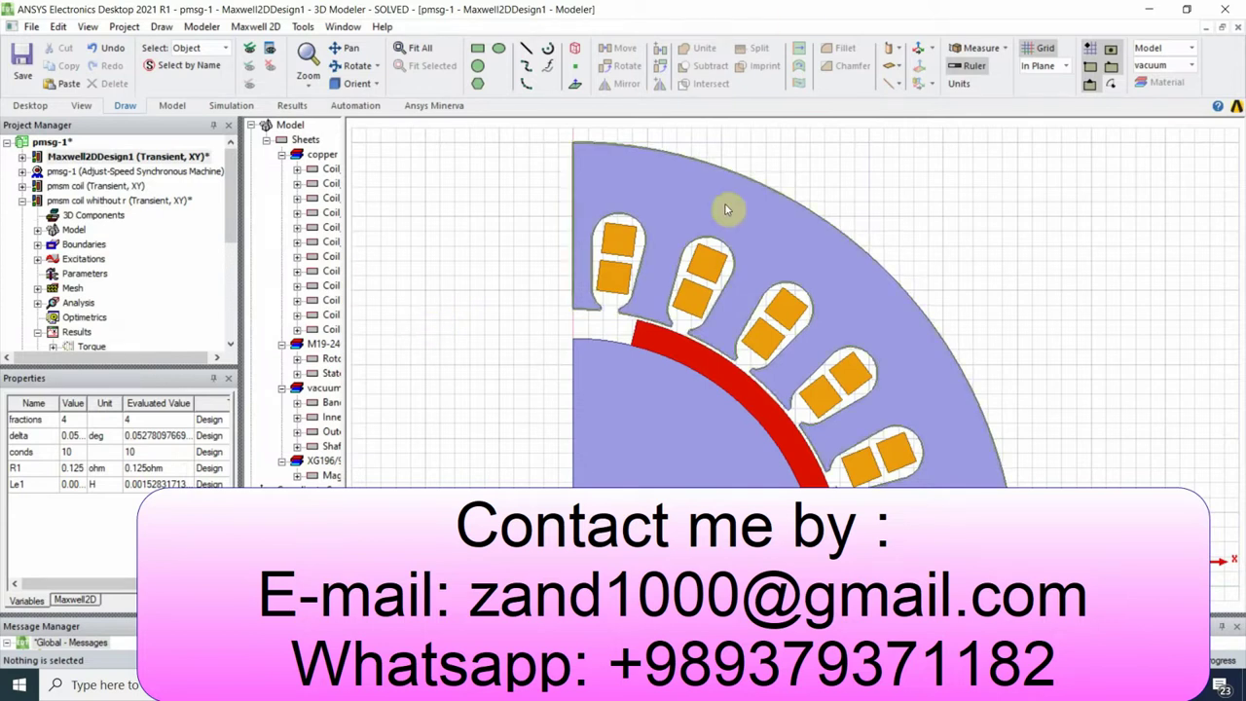
- Select the upper coil in the second slot of Maxwell2DDesign1 and examine the divided slot conductors in pmsm coil whithout r
left_click(707, 250)
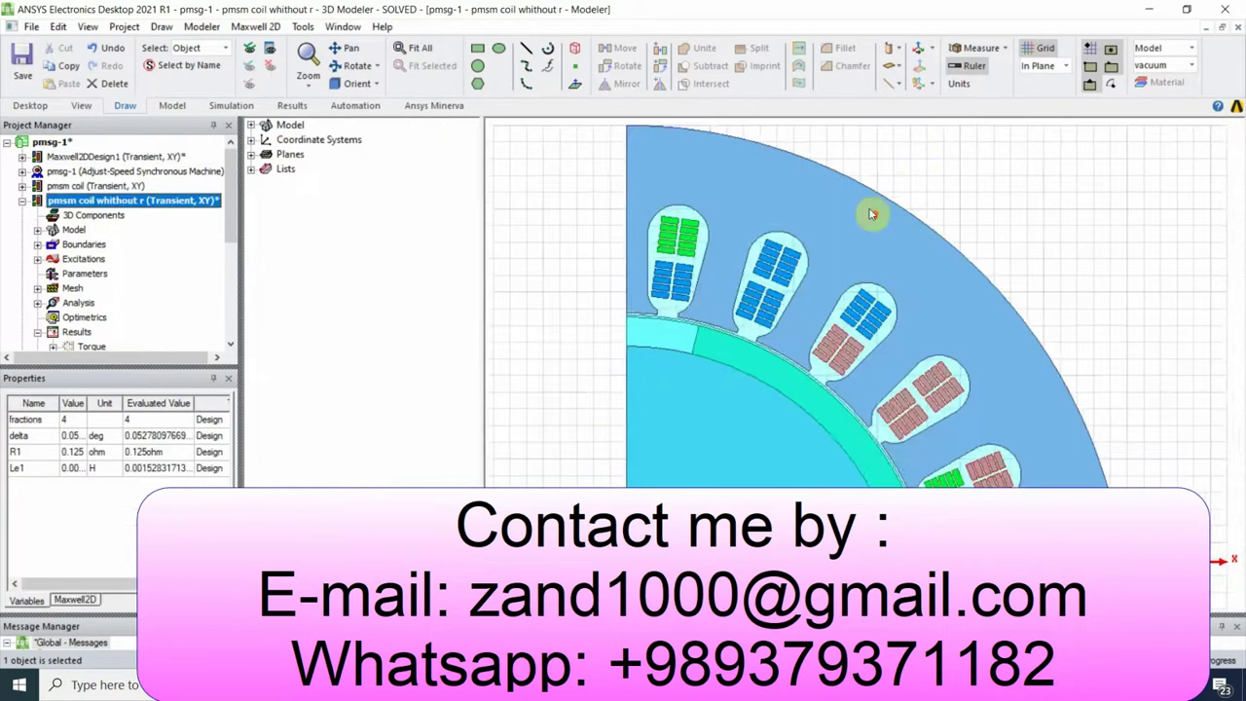
scroll(747, 302, "up", 2)
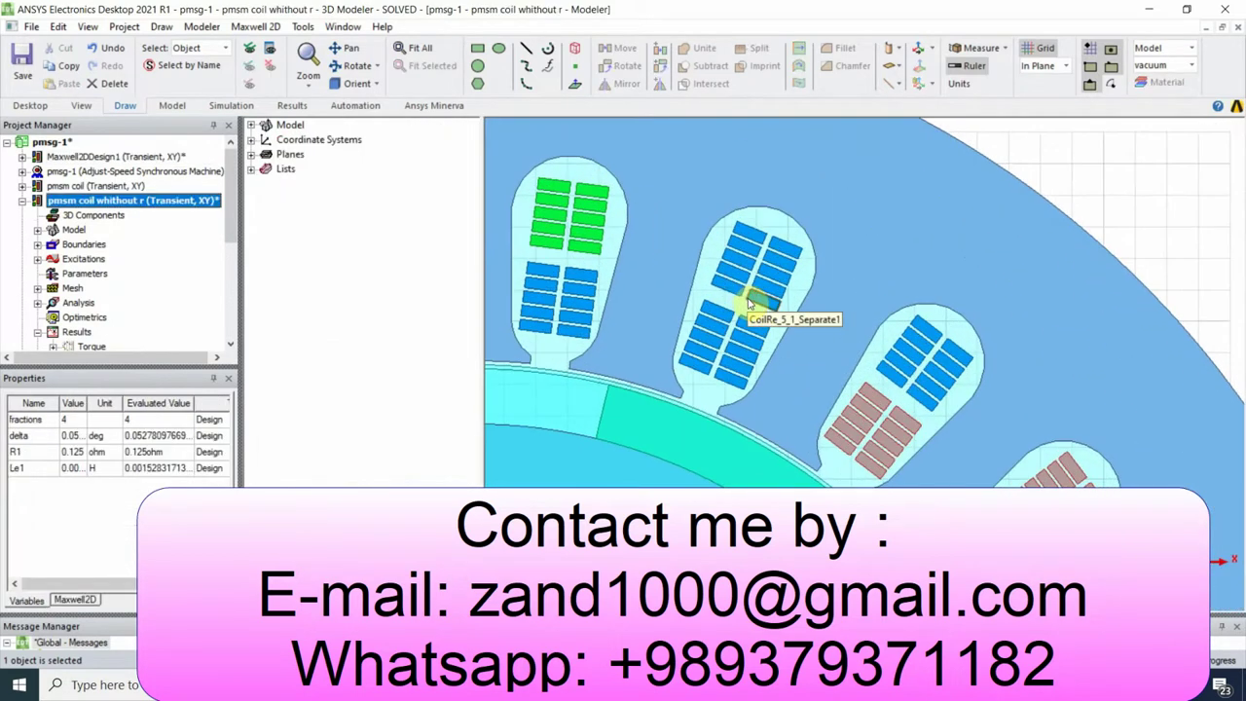
scroll(748, 302, "up", 2)
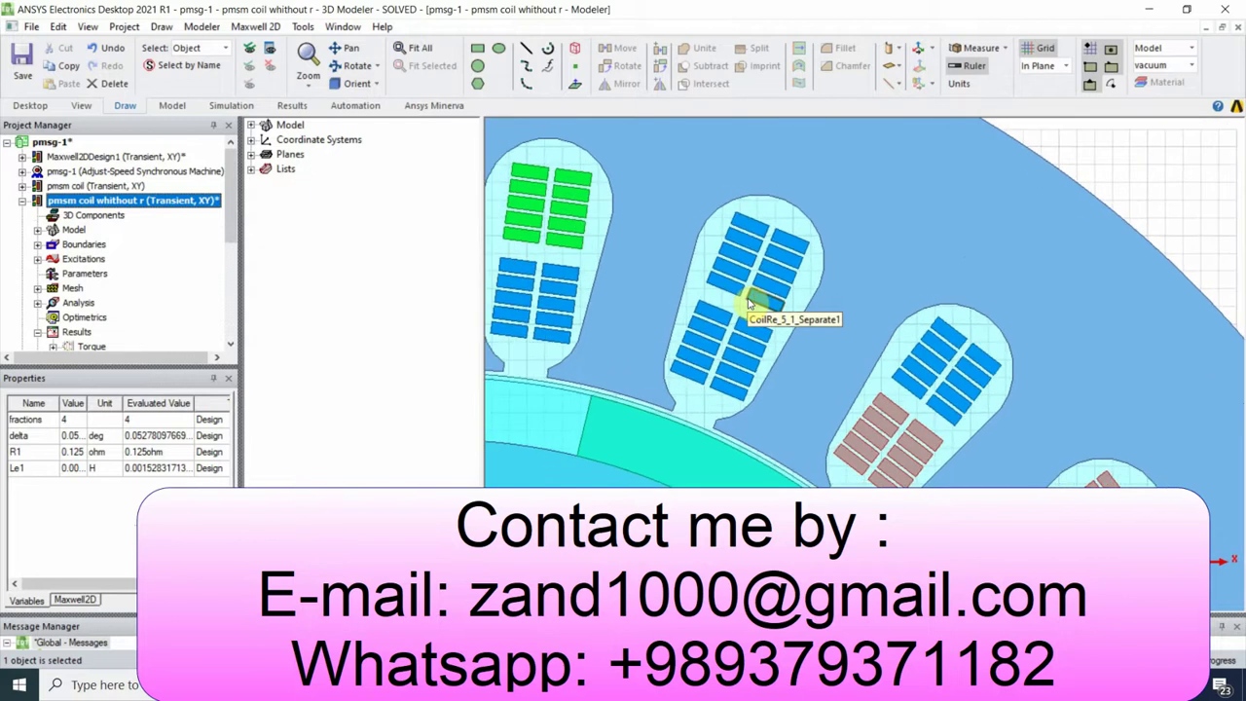
scroll(749, 305, "down", 1)
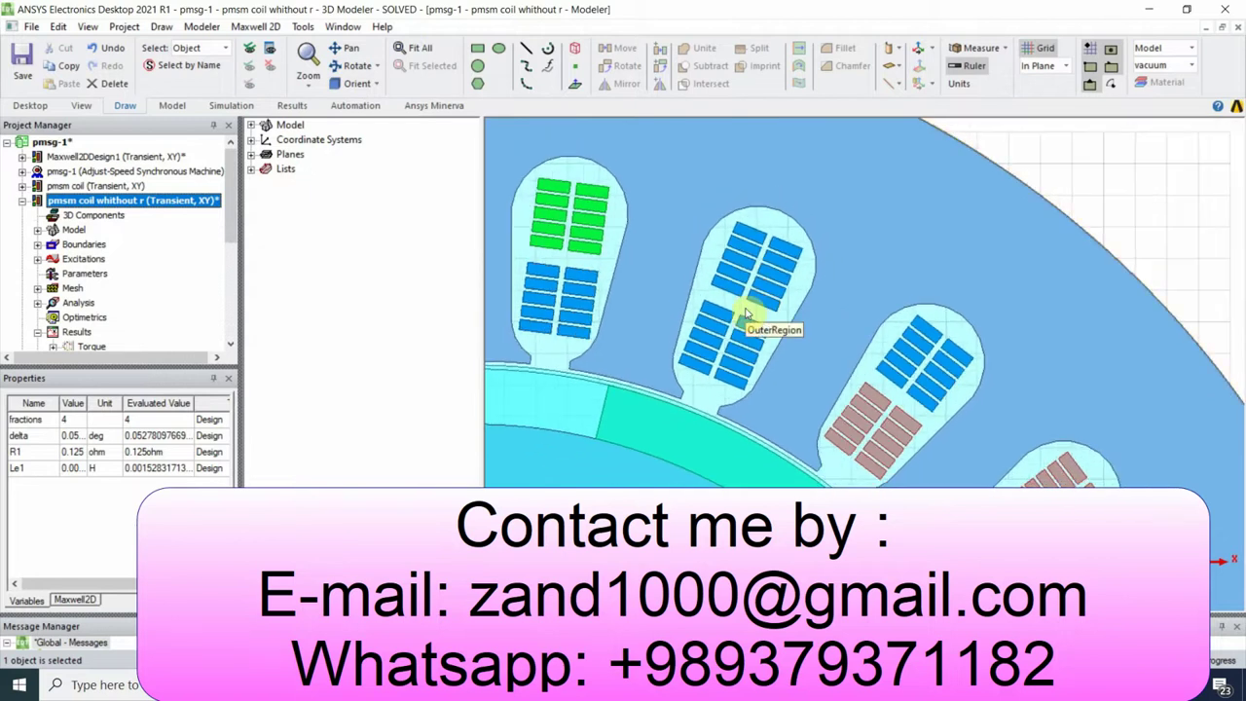
scroll(747, 313, "down", 1)
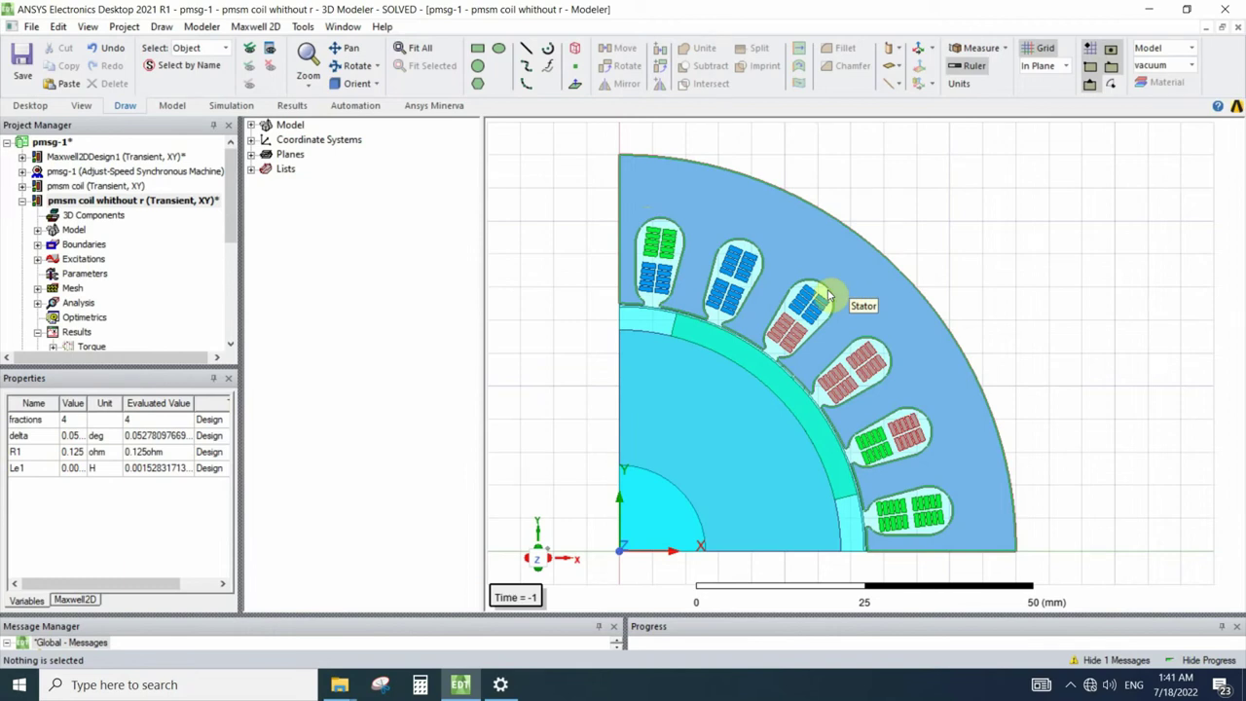
- View the pmsg-1 machine design, and inspect the undivided slot coils in Maxwell2DDesign1
double_click(82, 172)
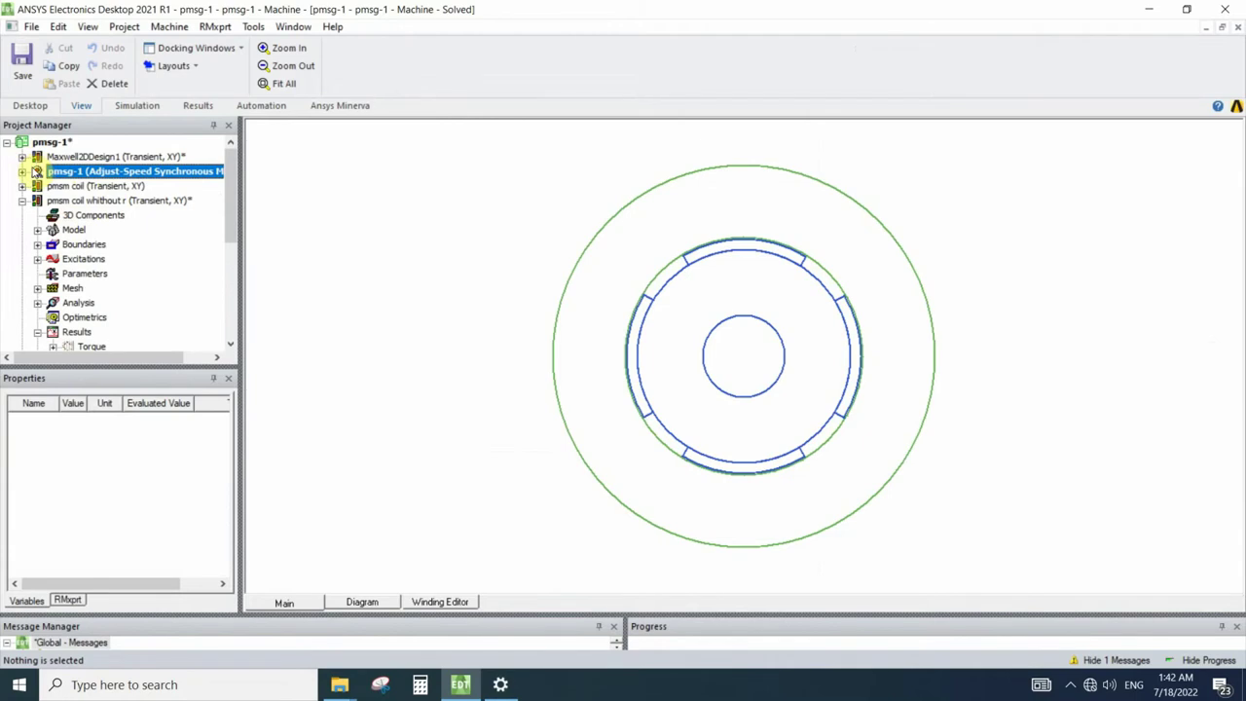
double_click(37, 157)
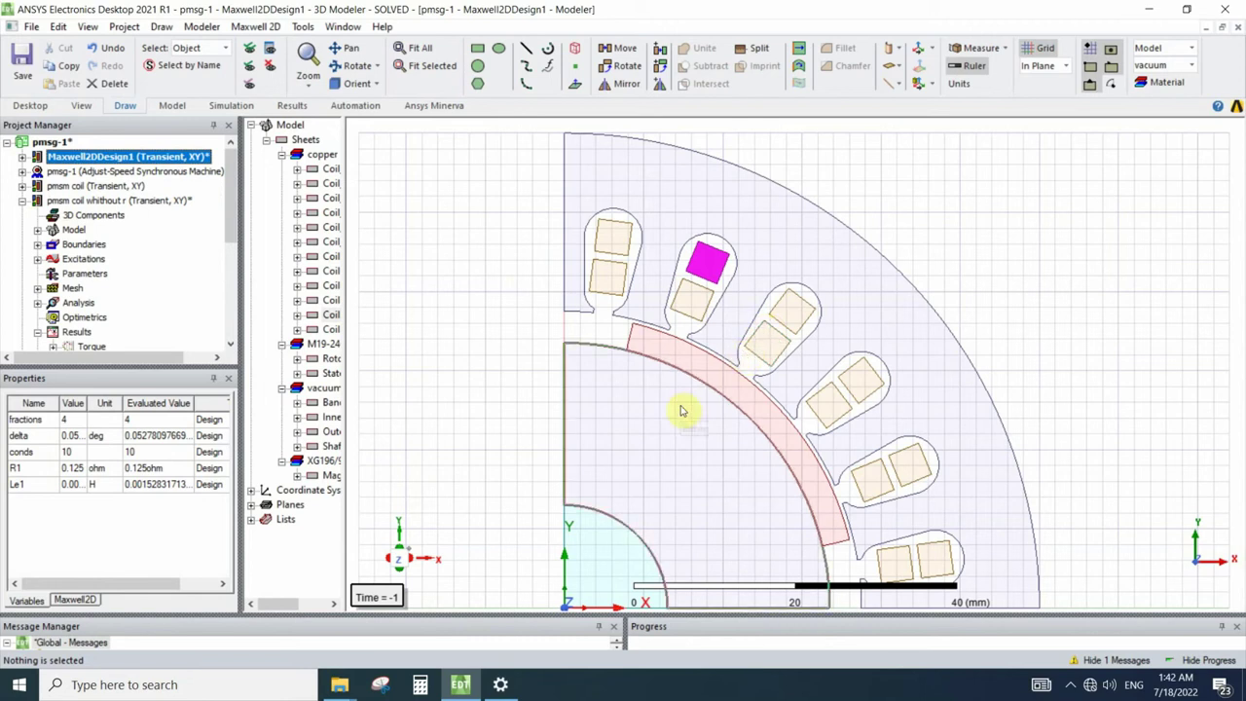
scroll(724, 233, "up", 4)
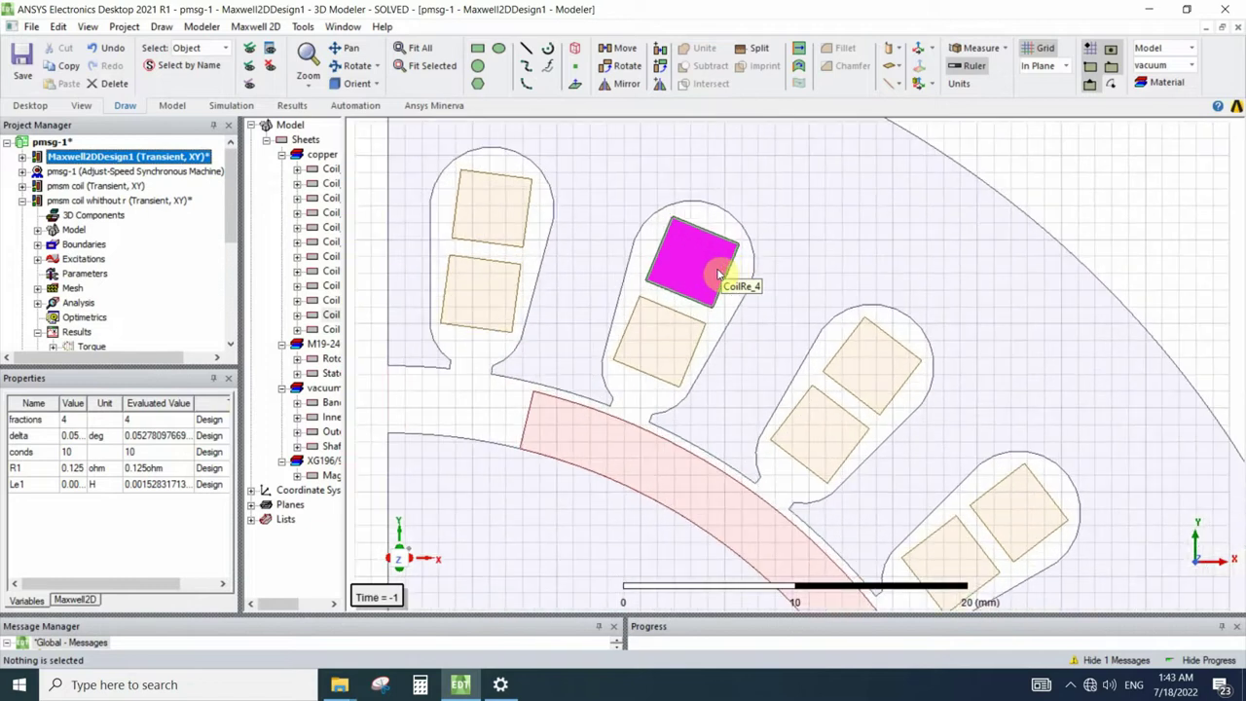
scroll(722, 273, "down", 3)
scroll(720, 276, "down", 1)
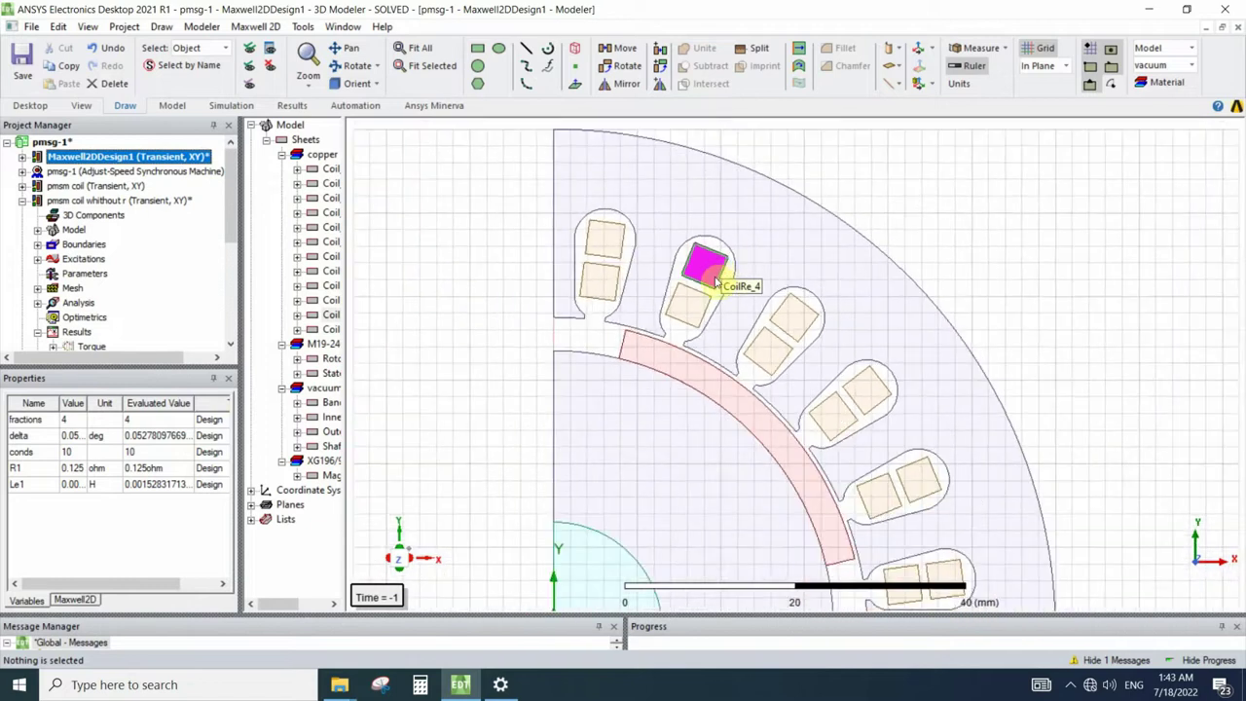
scroll(672, 365, "down", 1)
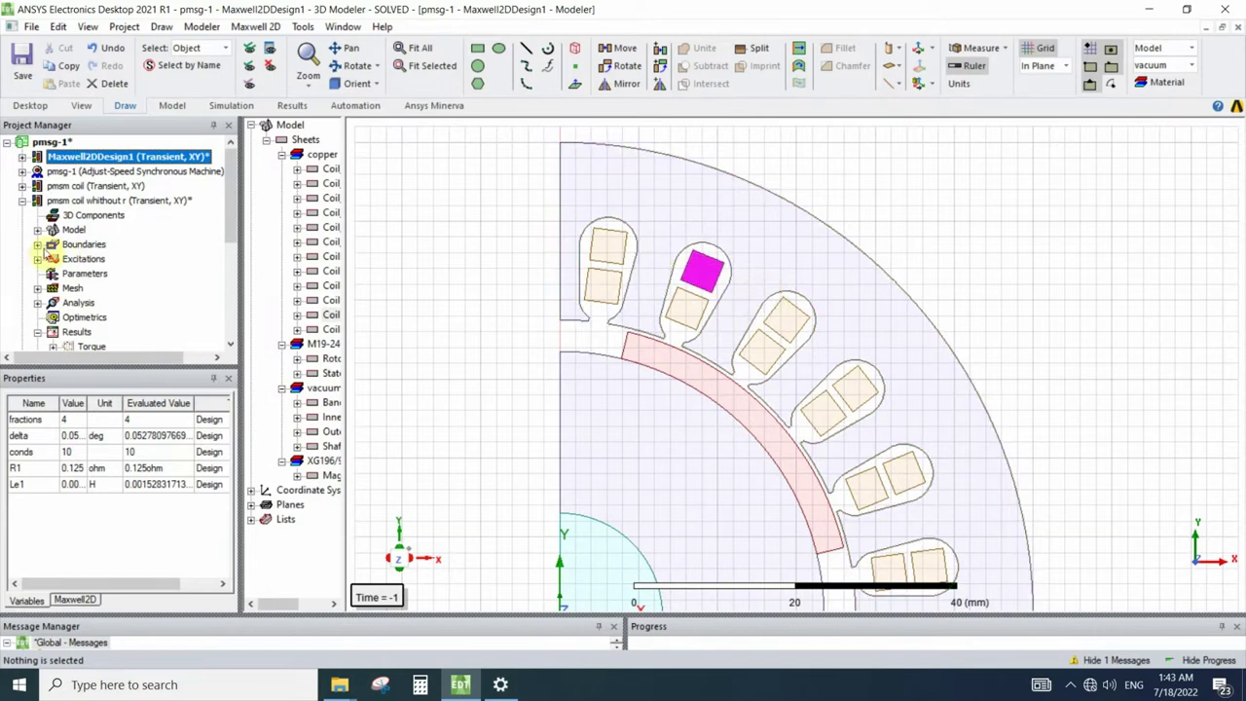
- Review the Length4 mesh refinement applied to the coils of Maxwell2DDesign1
left_click(38, 259)
left_click(37, 332)
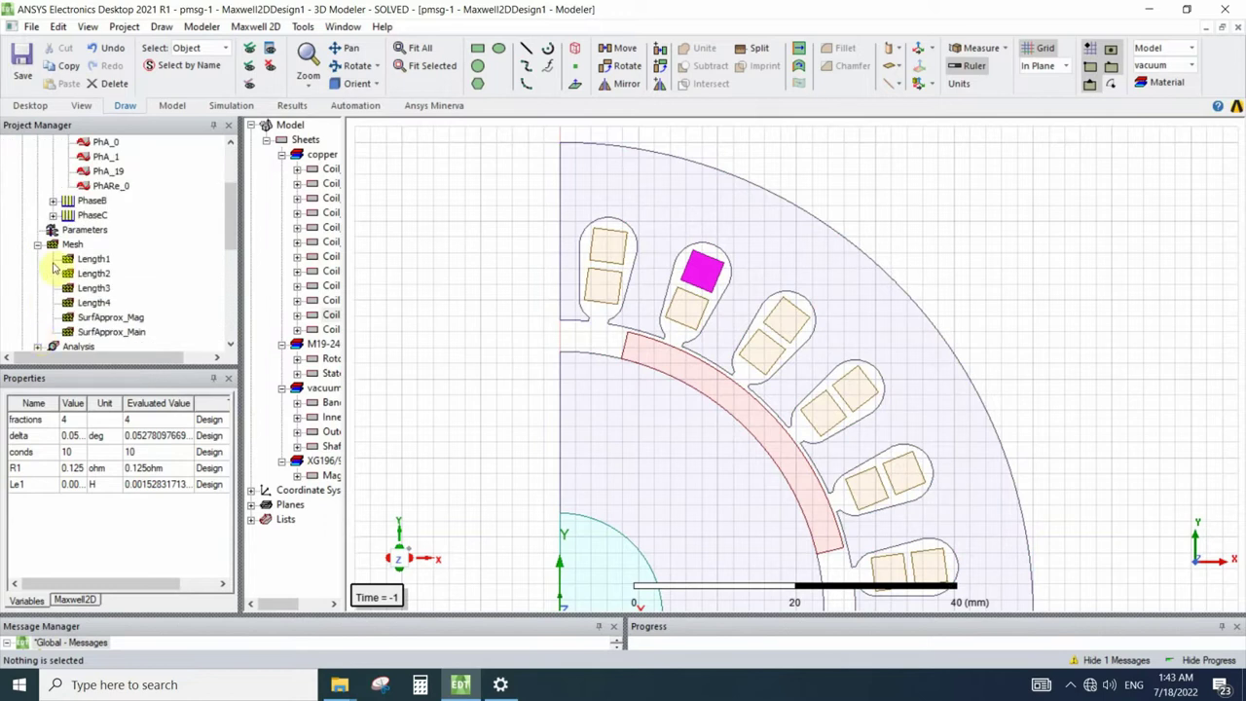
left_click(94, 303)
double_click(95, 303)
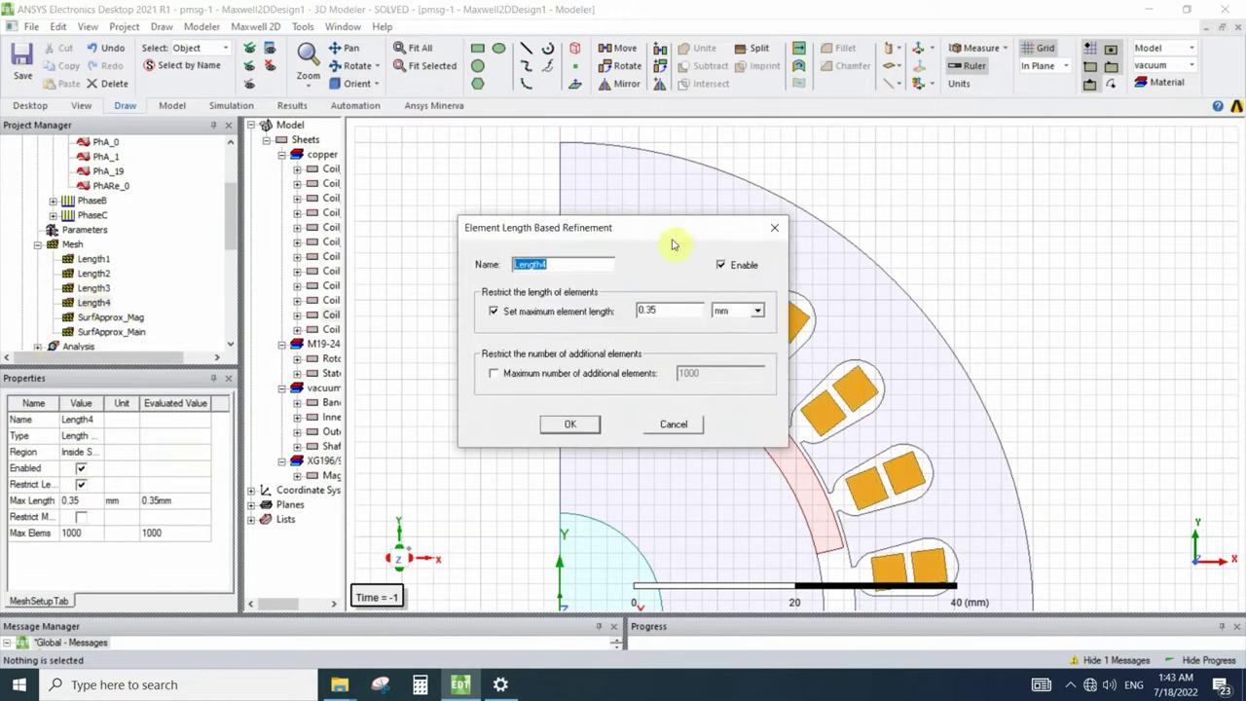
left_click_drag(740, 228, 526, 213)
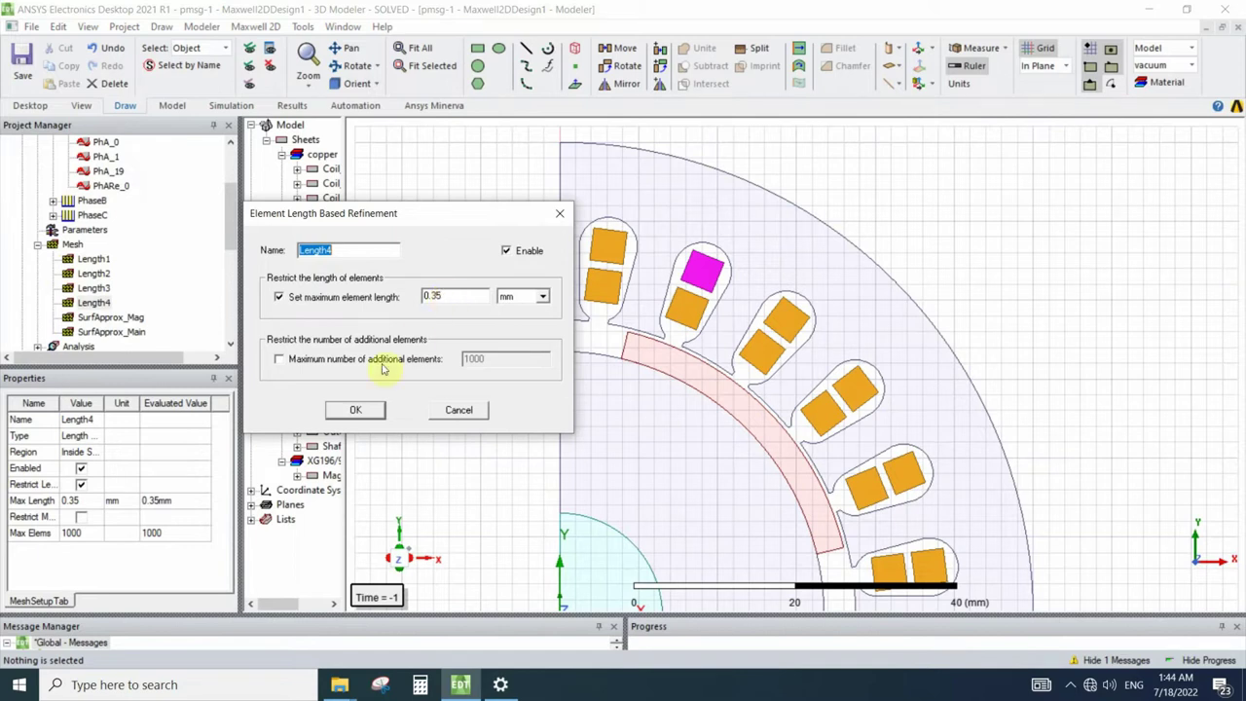
left_click(355, 409)
- Open the pmsm coil whithout r design and inspect the separate conductors in its stator slots
left_click(21, 155)
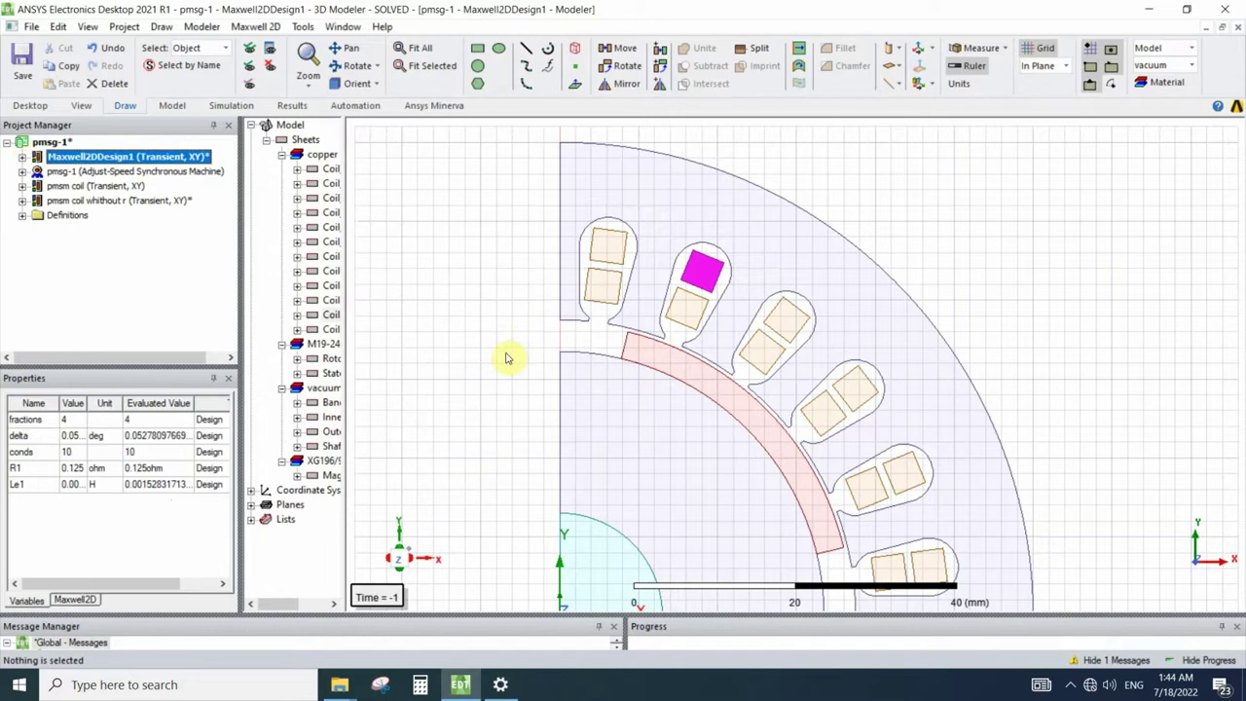
left_click(21, 200)
left_click(78, 142)
scroll(740, 265, "up", 2)
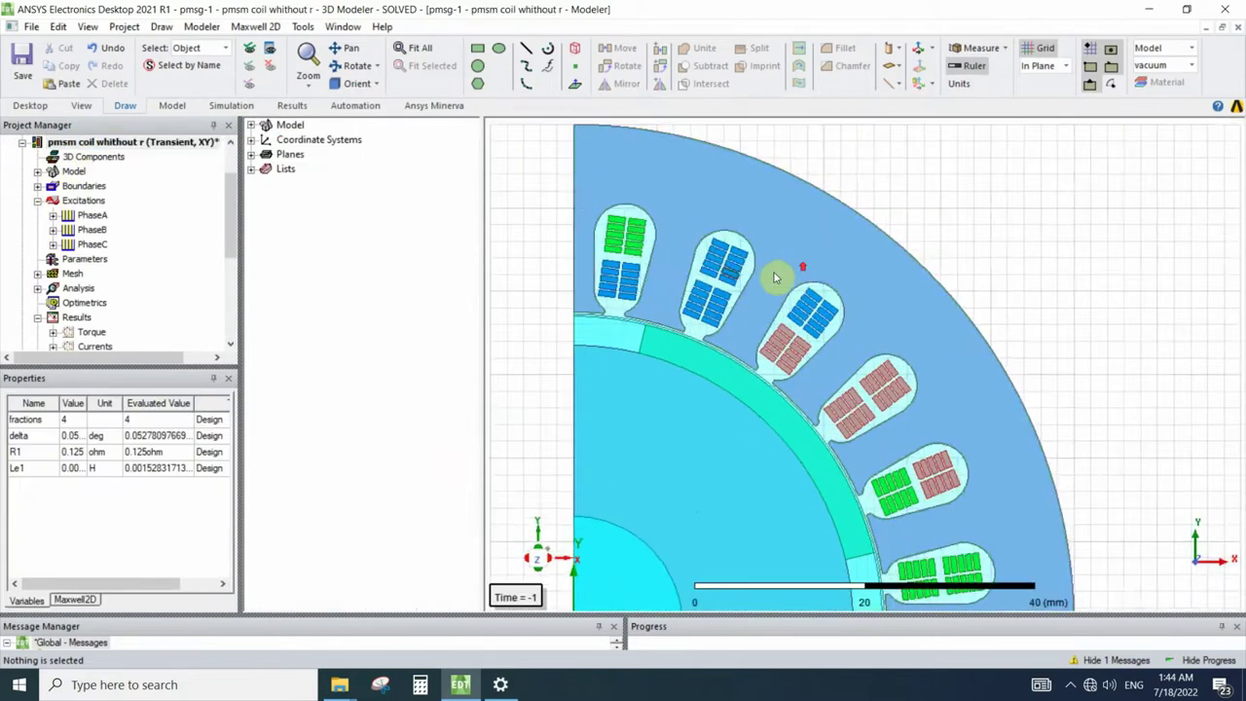
scroll(725, 255, "up", 1)
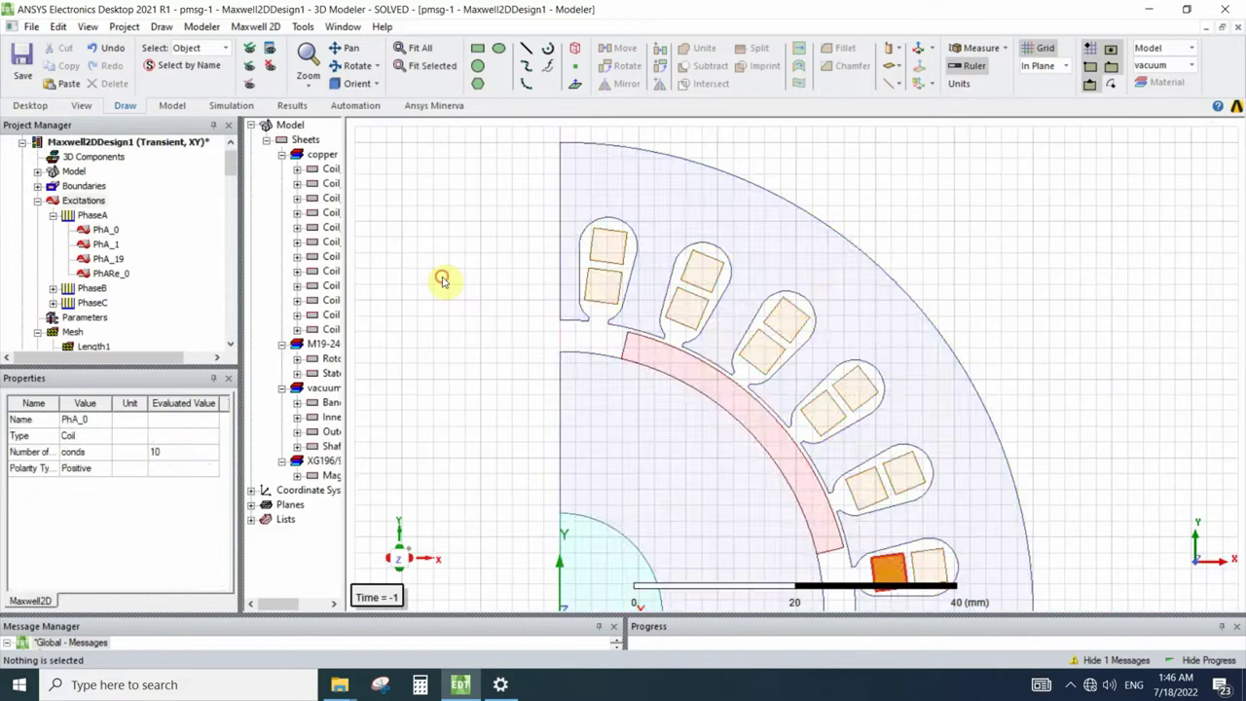
- Review the excitations list of Maxwell2DDesign1 and open the properties of its first coil
left_click(443, 280)
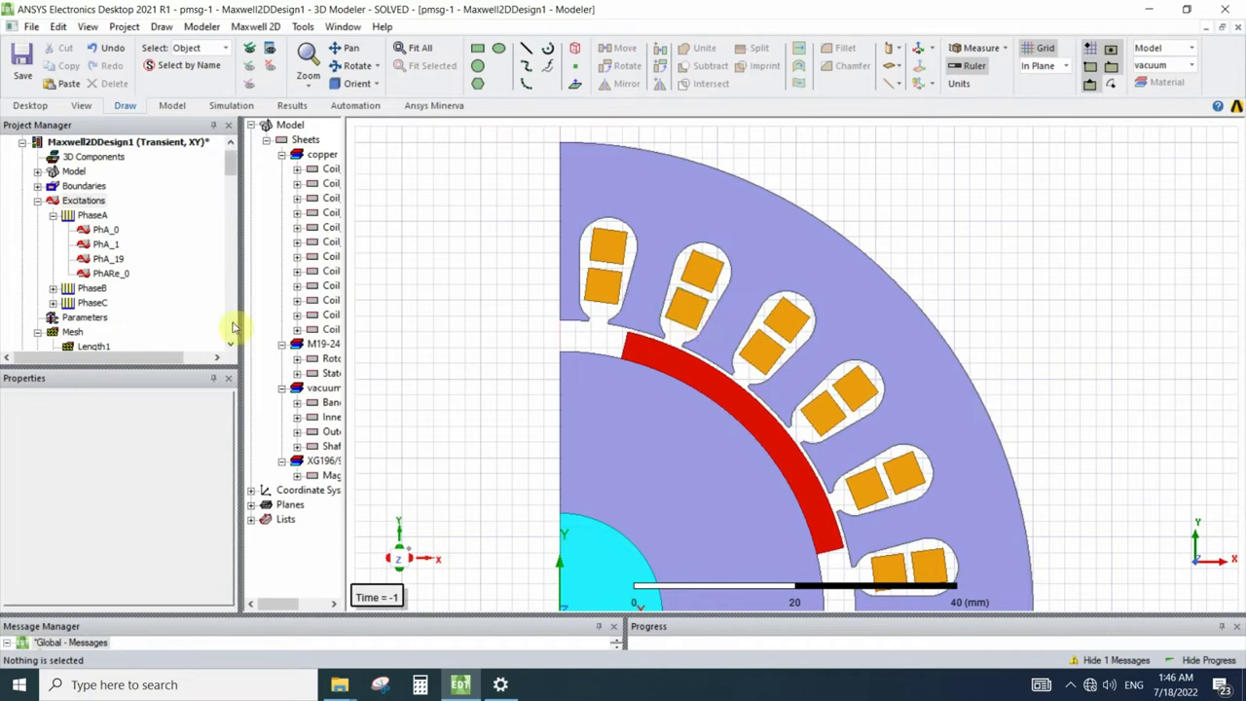
double_click(83, 200)
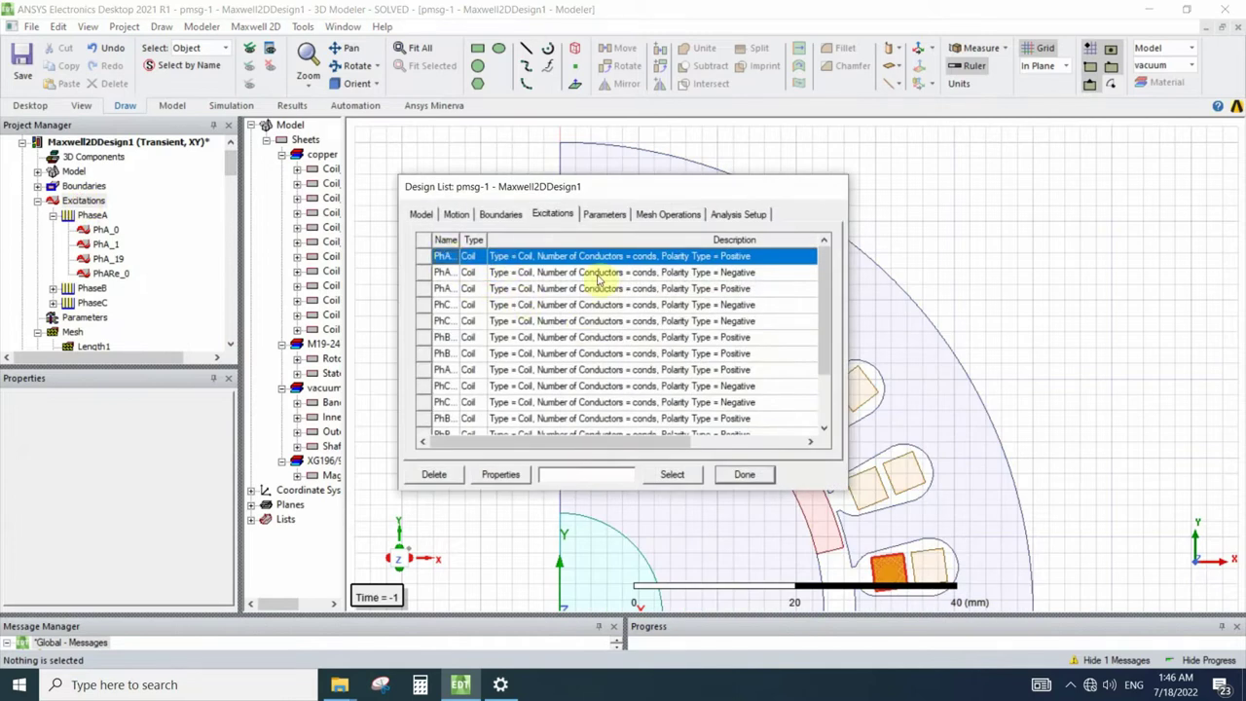
left_click(500, 474)
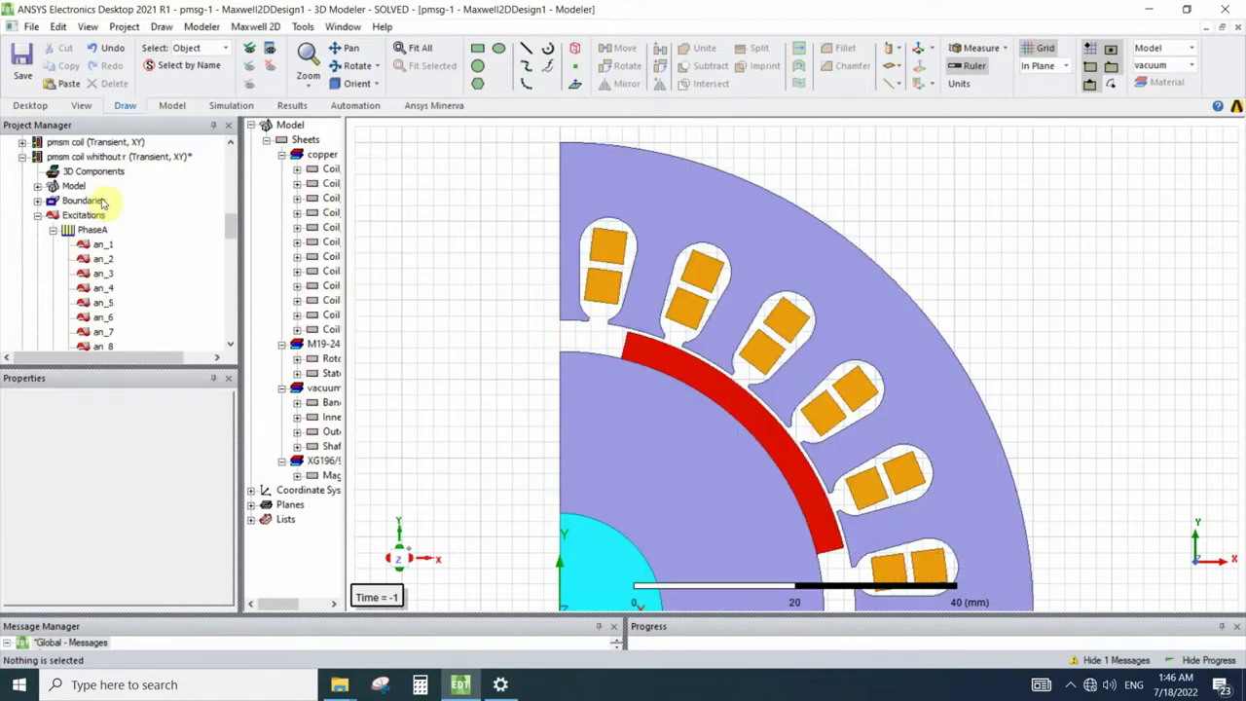
- Check the number of conductors and polarity of the an_1 coil excitation in pmsm coil whithout r
left_click(95, 156)
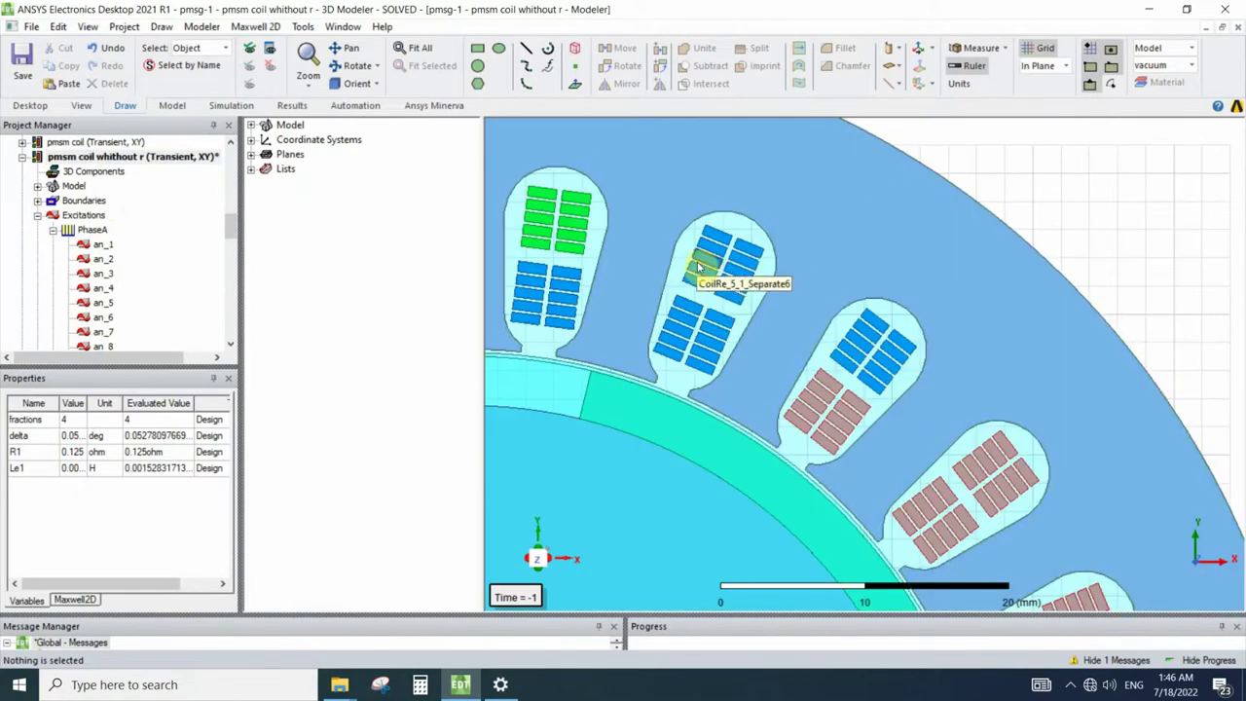
double_click(101, 245)
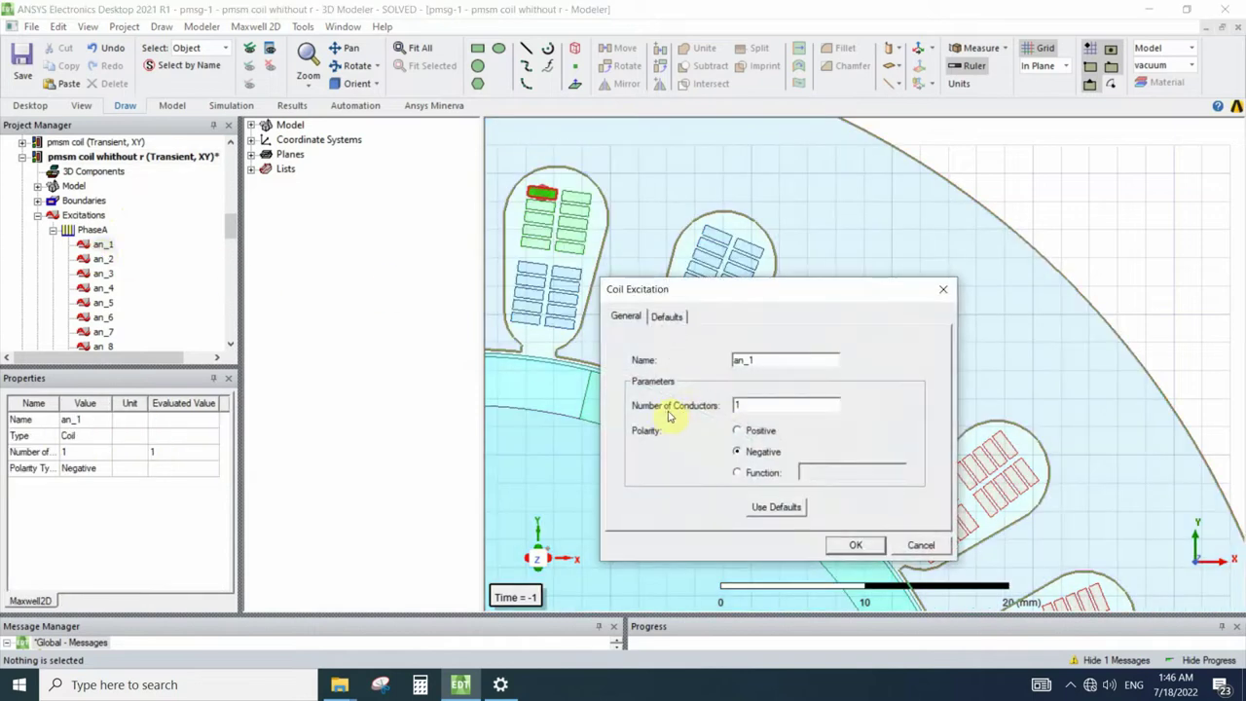
left_click(942, 289)
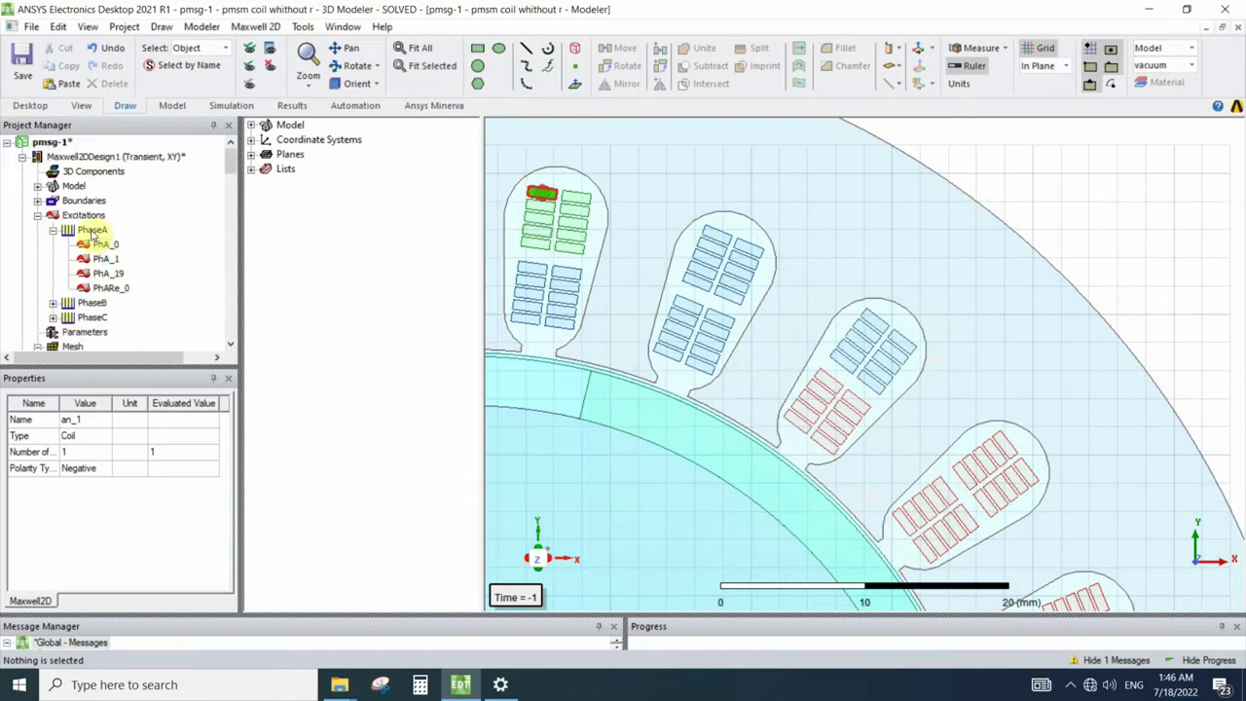
- Compare the PhaseA winding settings of Maxwell2DDesign1 with those of pmsm coil whithout r
double_click(93, 230)
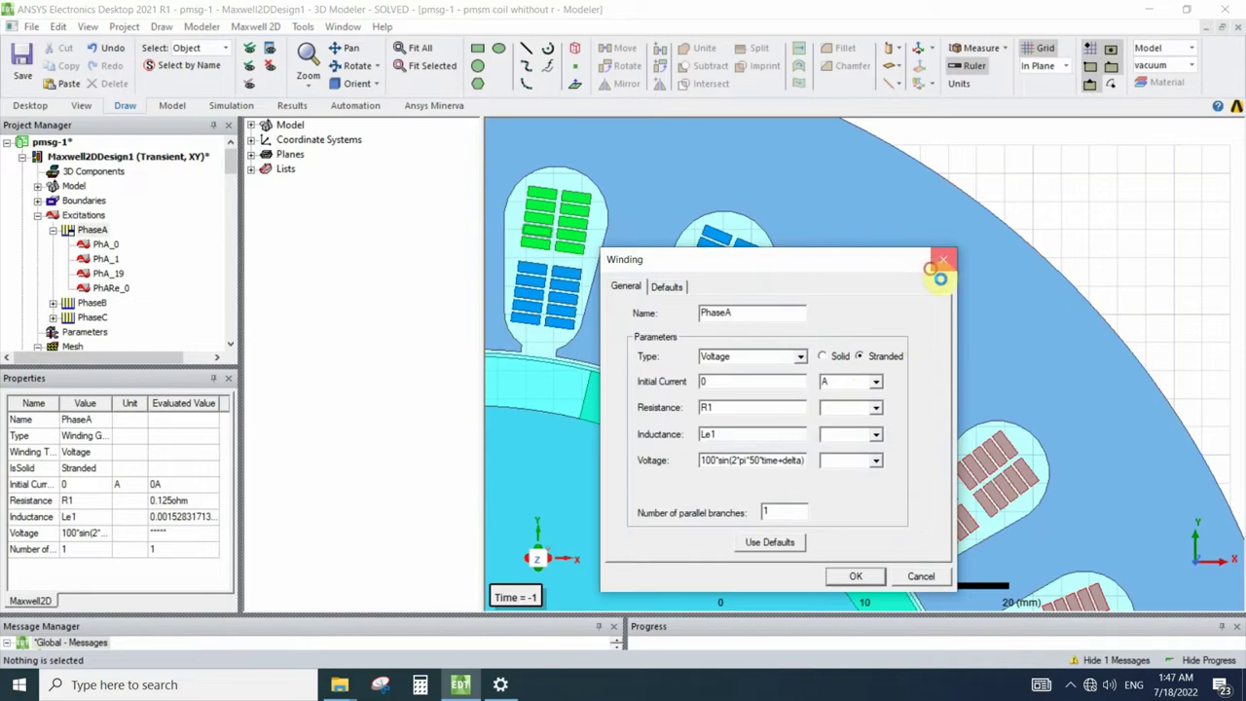
left_click(940, 262)
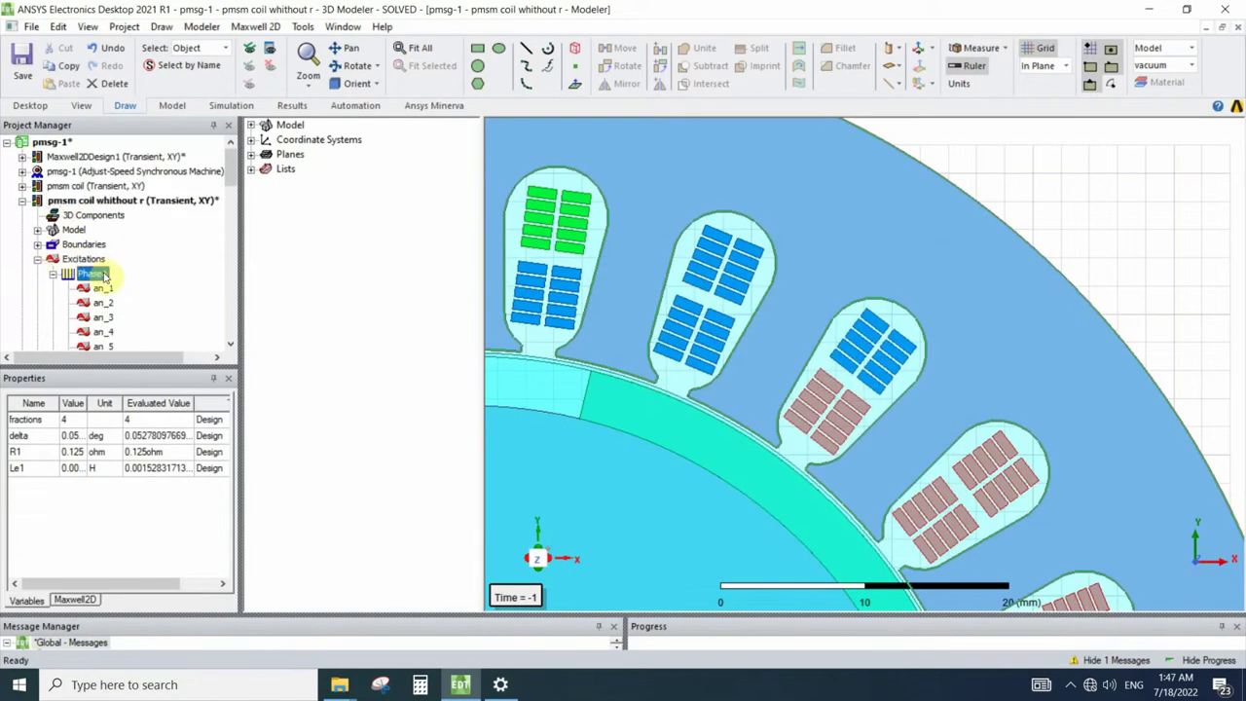
double_click(97, 275)
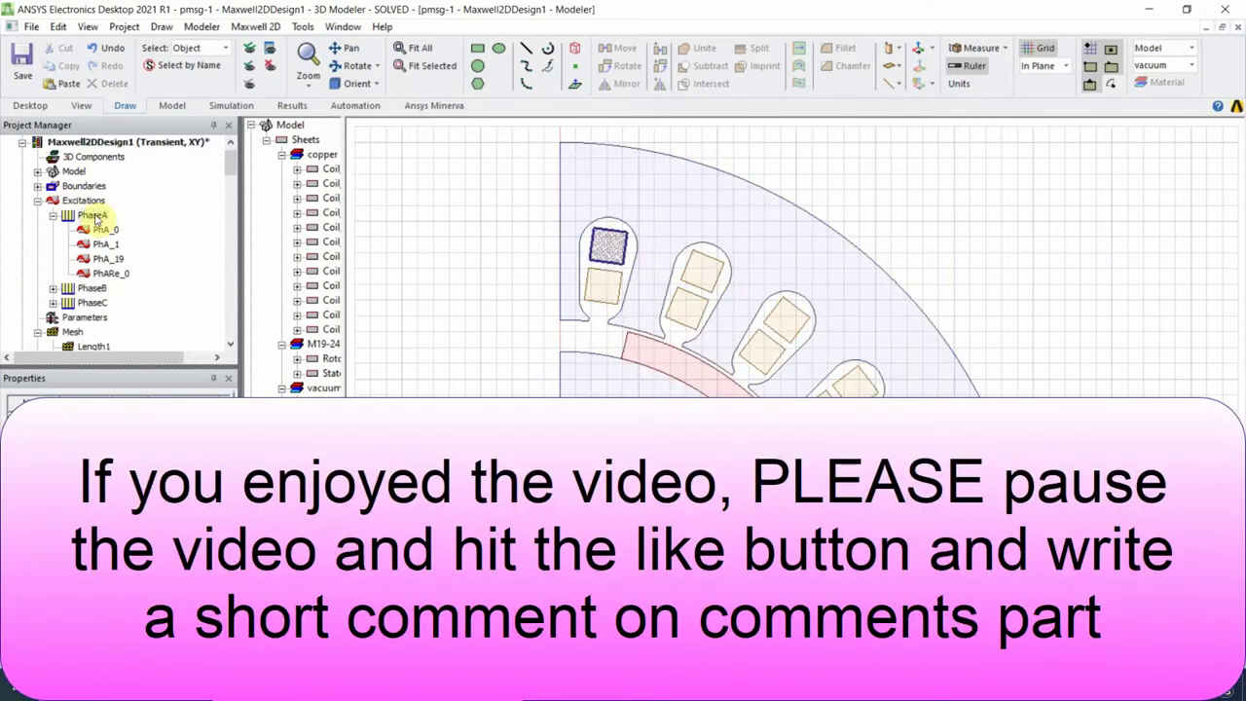
- Reopen the PhaseA winding settings of Maxwell2DDesign1 and review its type and parameters
double_click(93, 215)
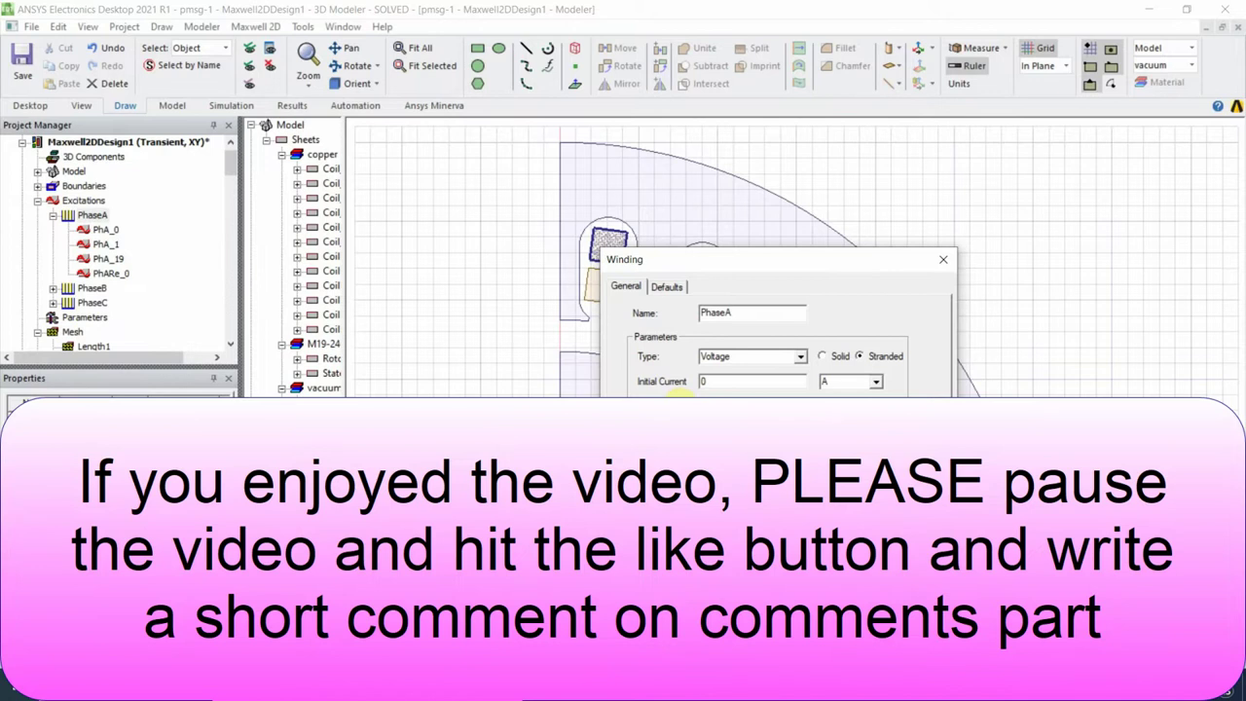
key("Return")
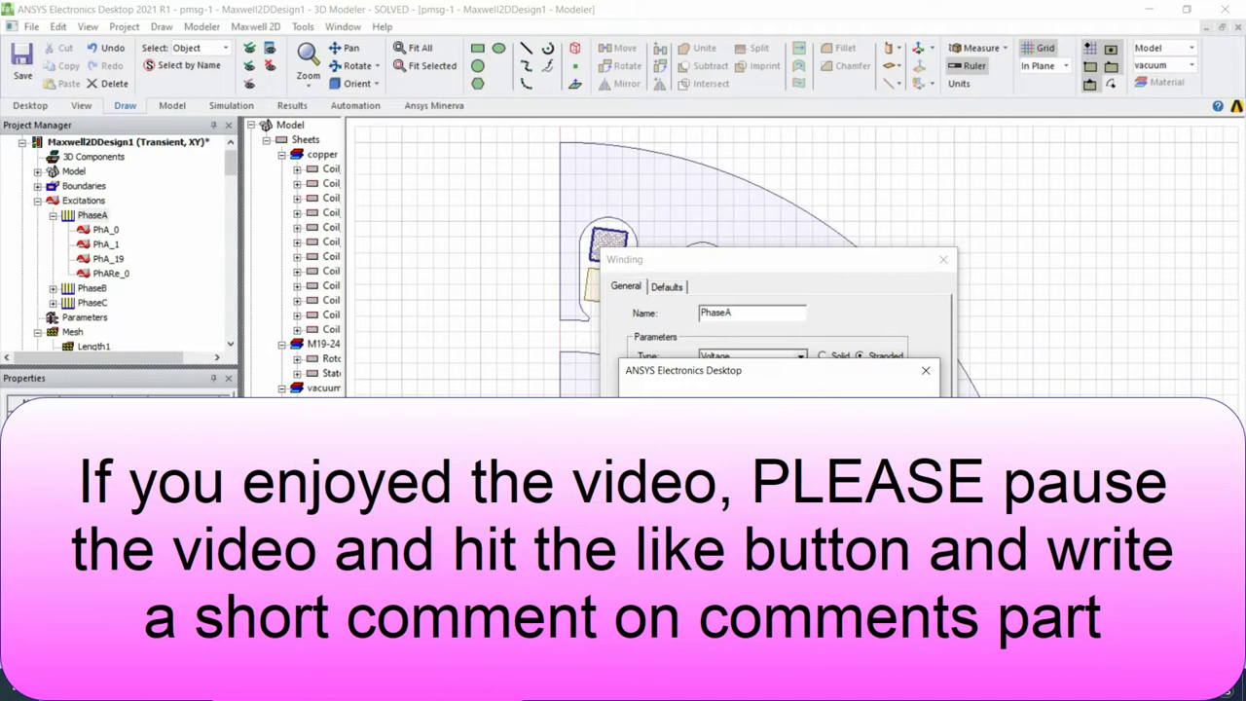
key("Return")
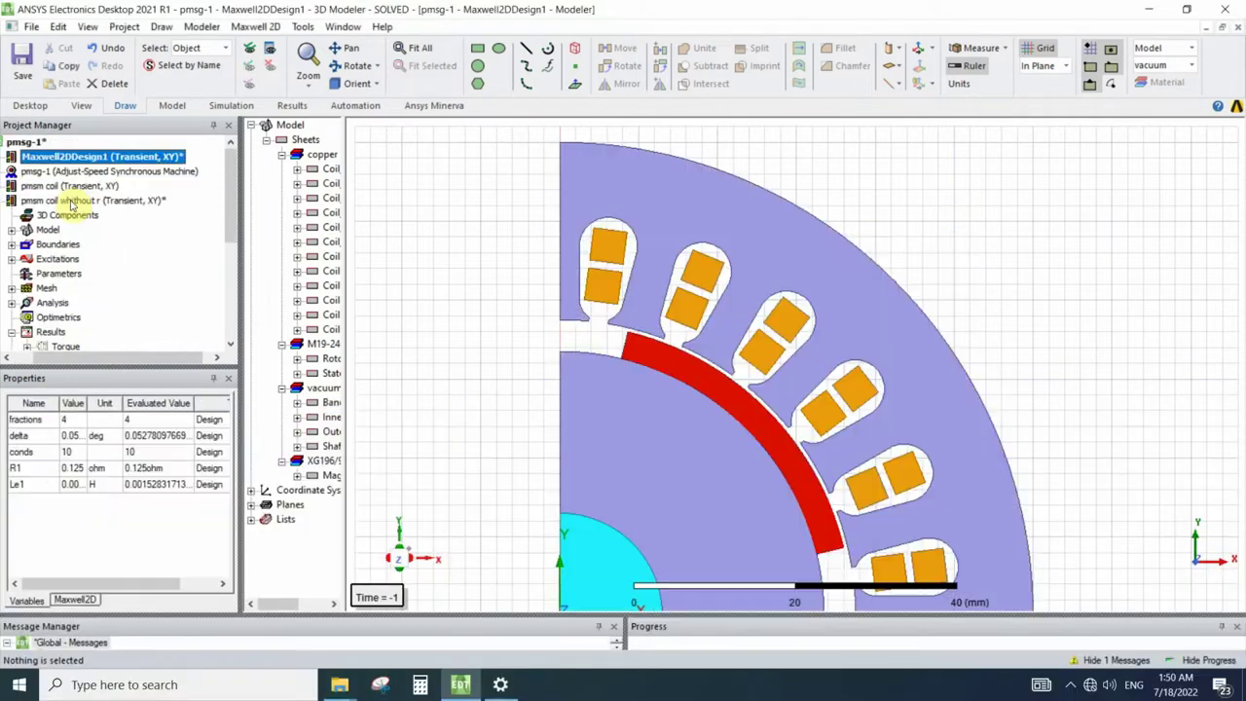
- Review the PhaseA winding in pmsm coil whithout r, re-entering a resistance of 0 and closing the settings without applying them
double_click(58, 173)
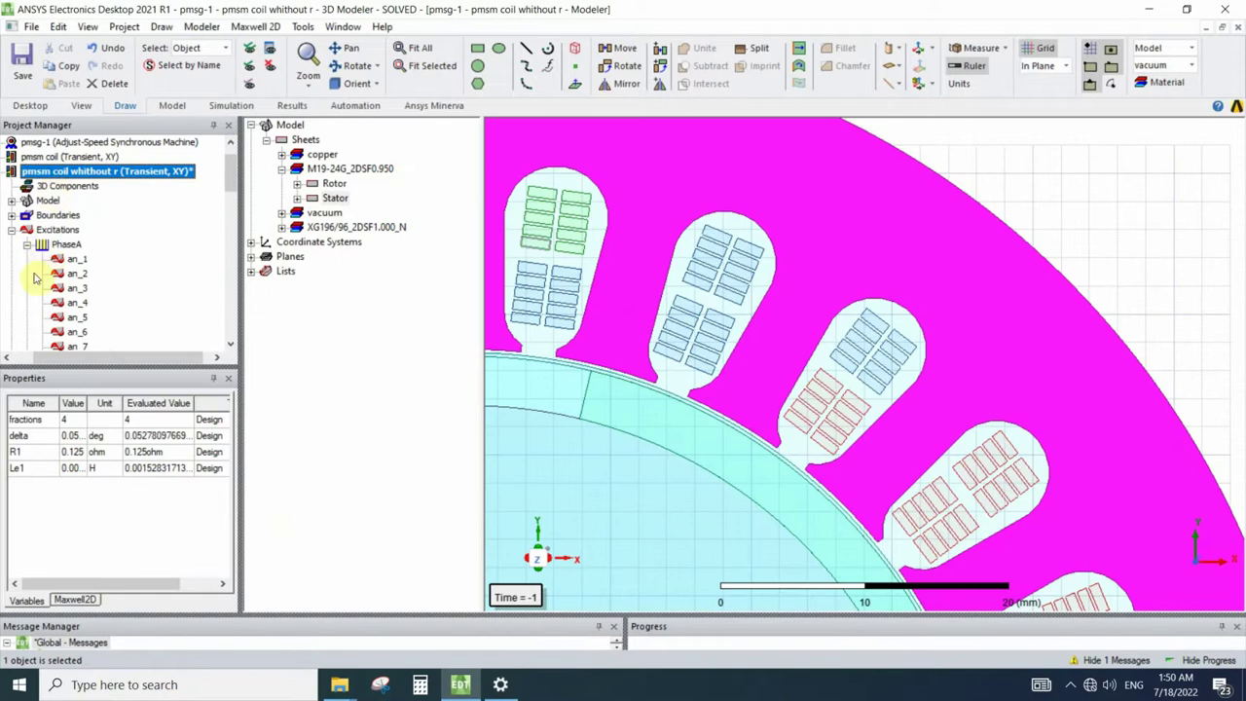
double_click(66, 243)
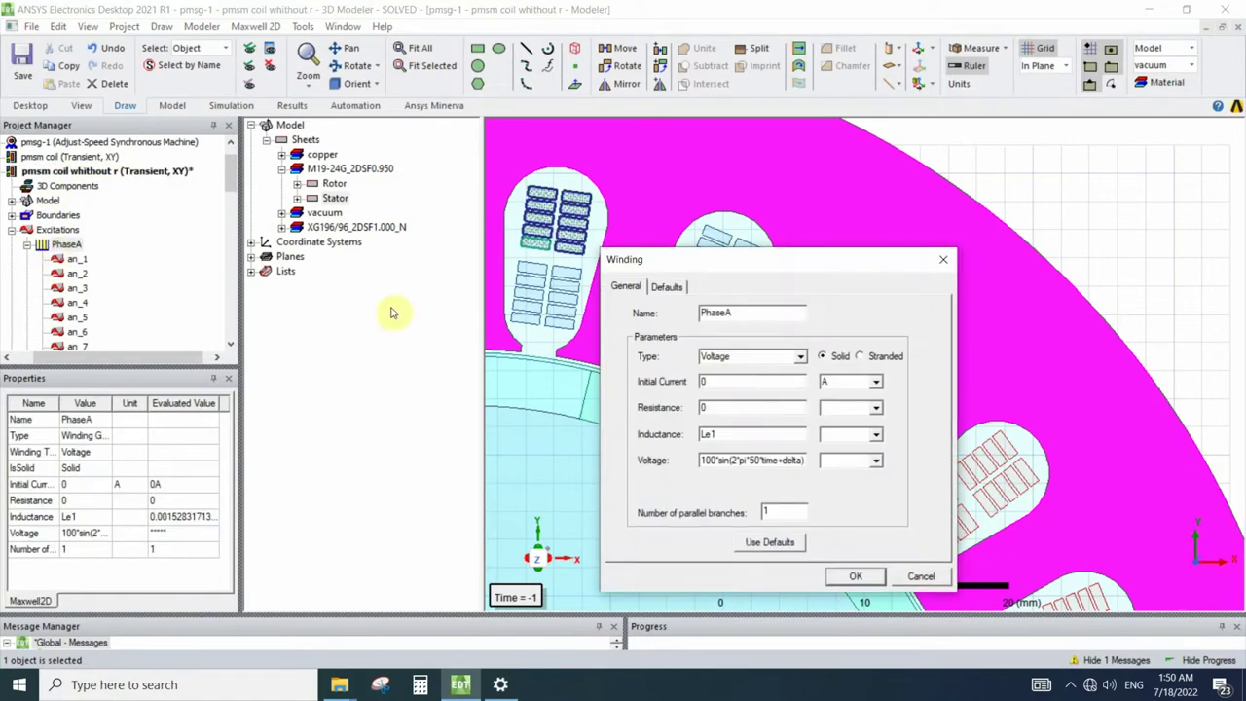
double_click(705, 407)
type("0")
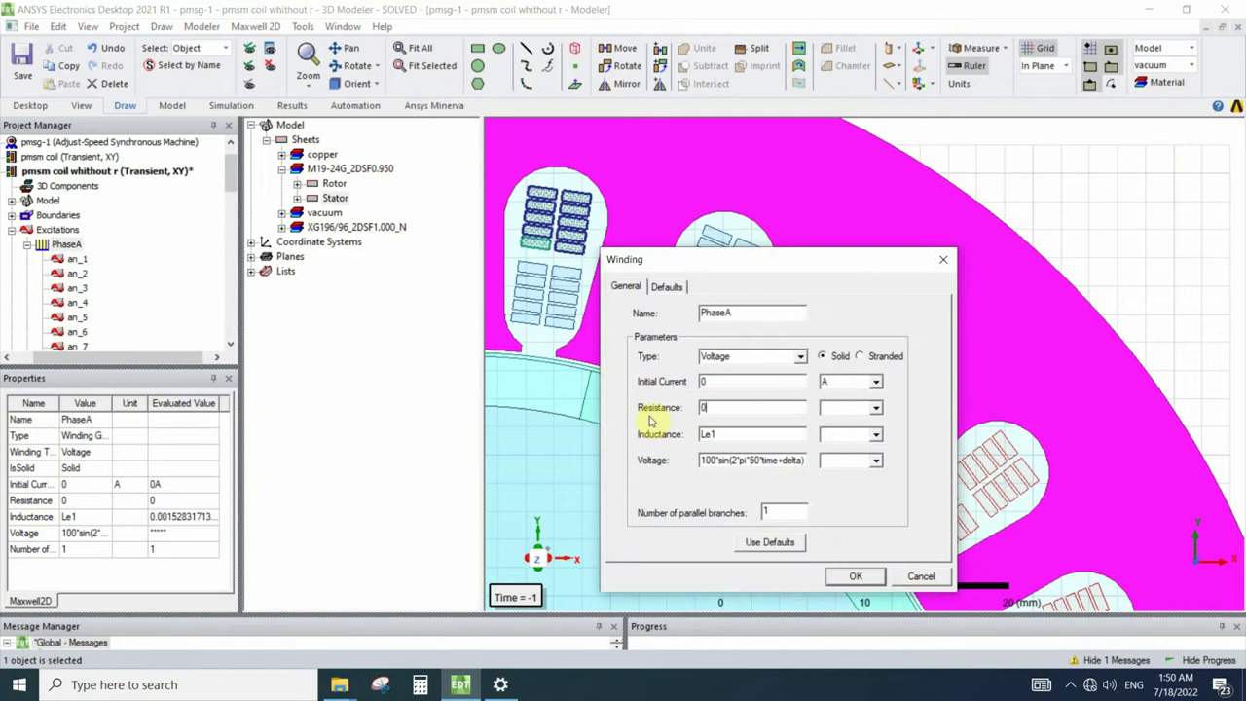
left_click(942, 264)
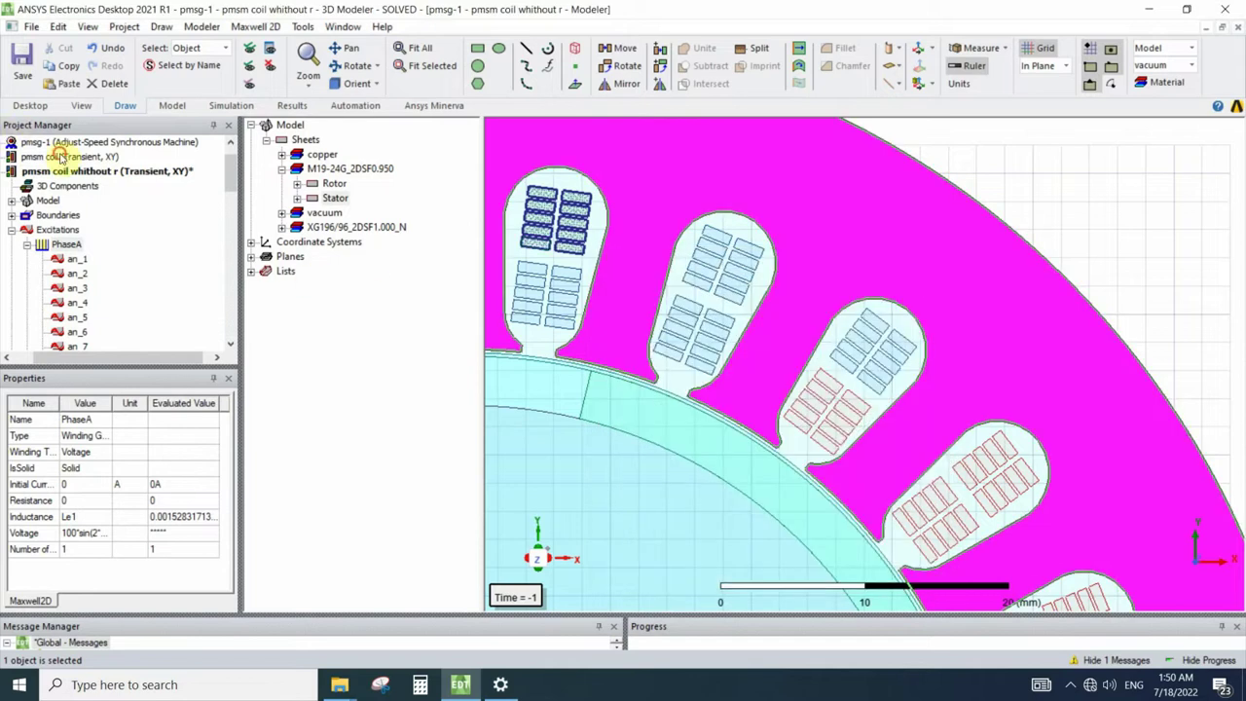
- Return to Maxwell2DDesign1, check its PhaseA winding settings again, and select the design
key("ctrl+v")
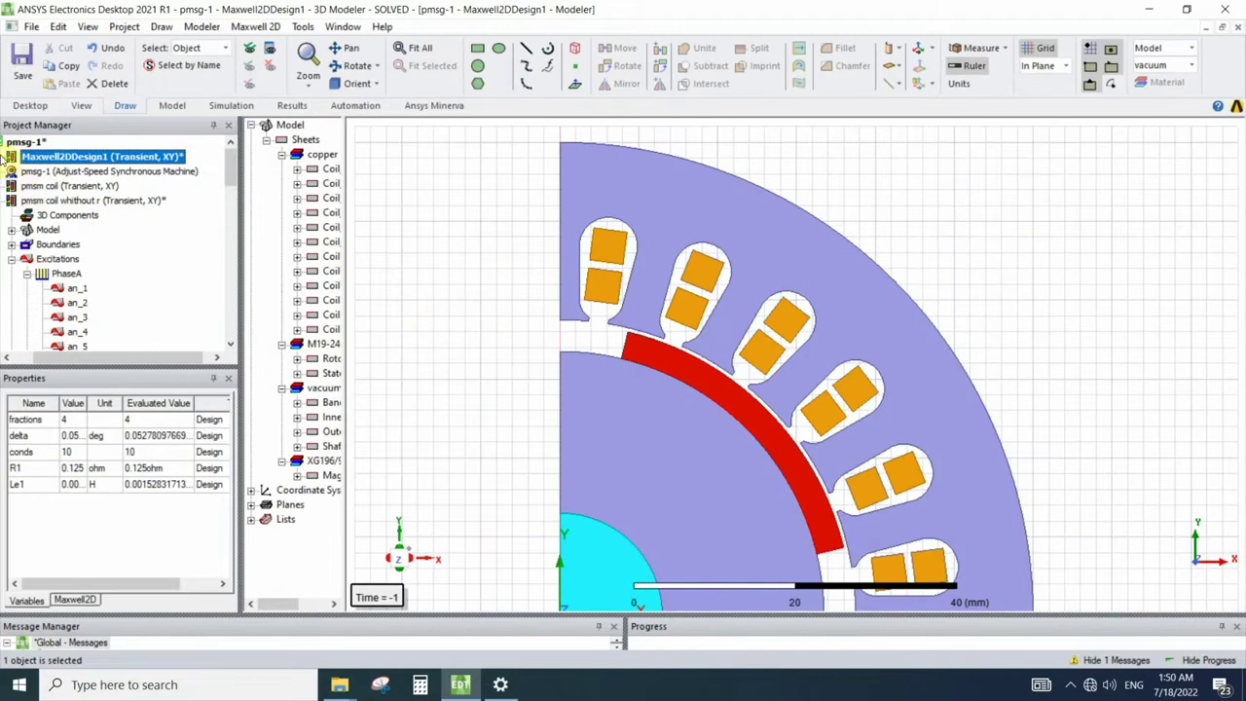
double_click(66, 215)
key("Escape")
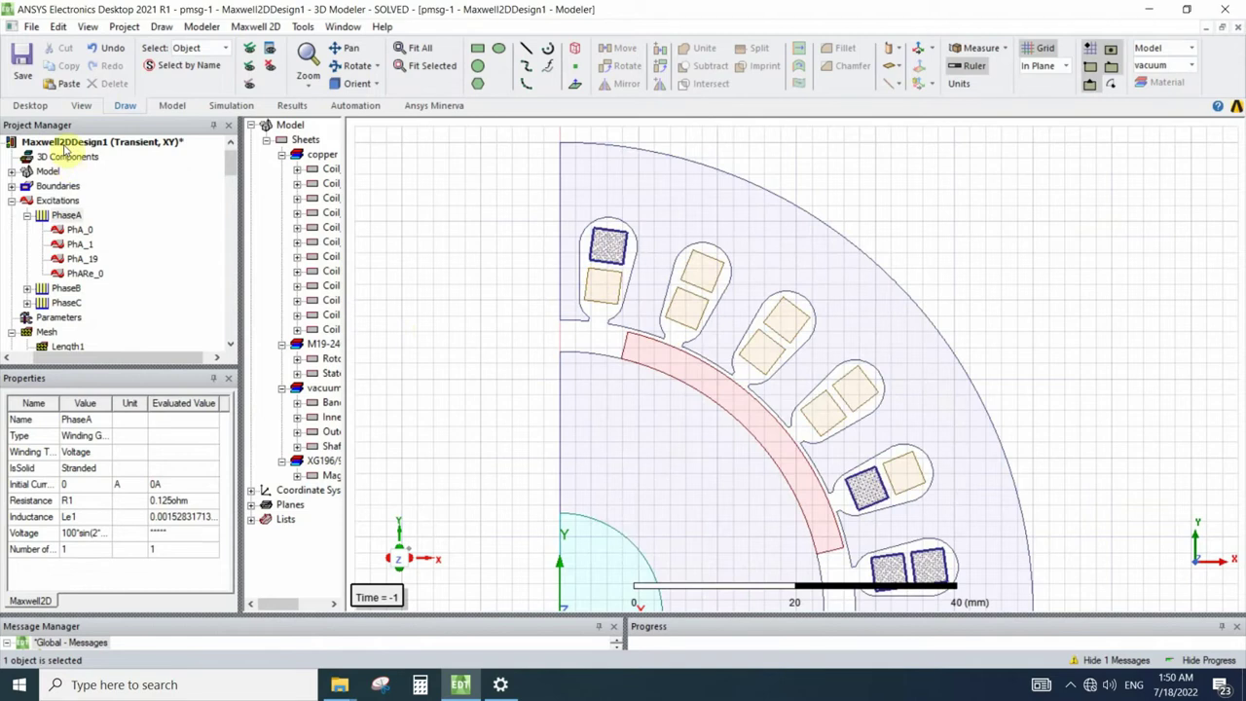
left_click(67, 142)
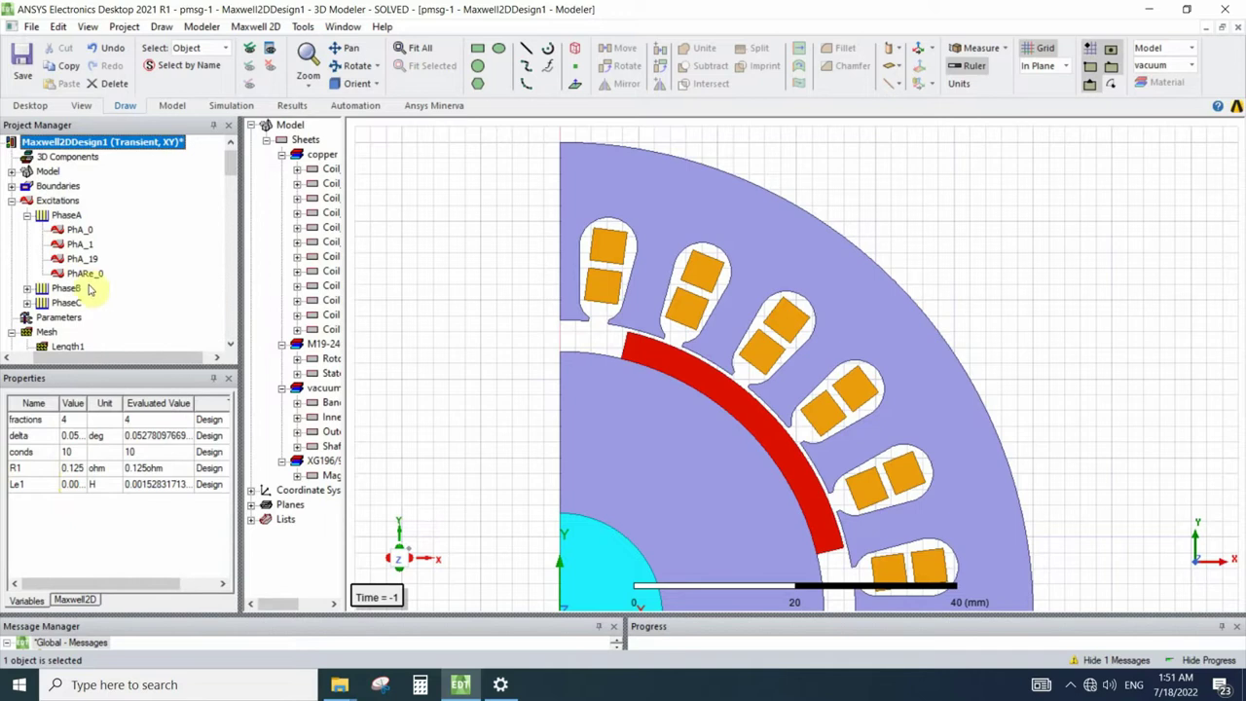
- Look through the Torque, Currents and Powers reports of Maxwell2DDesign1 and return to its model view
scroll(90, 312, "up", 2)
scroll(70, 195, "down", 6)
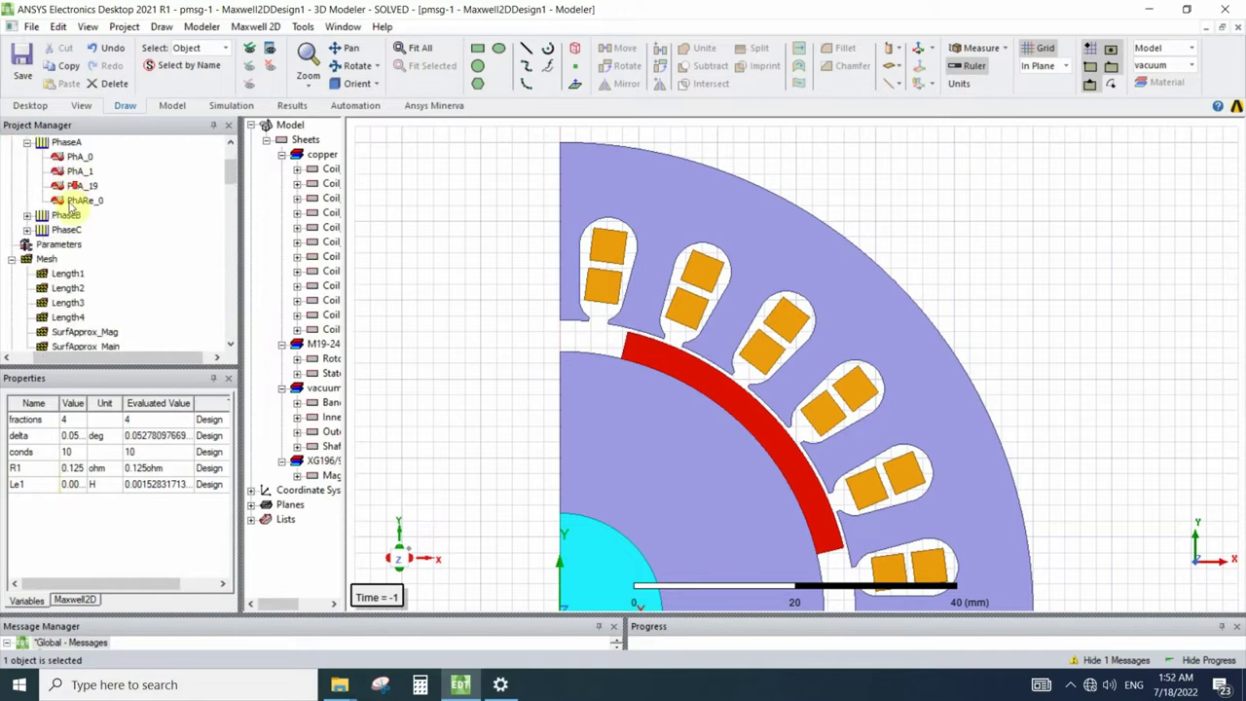
double_click(65, 230)
double_click(68, 244)
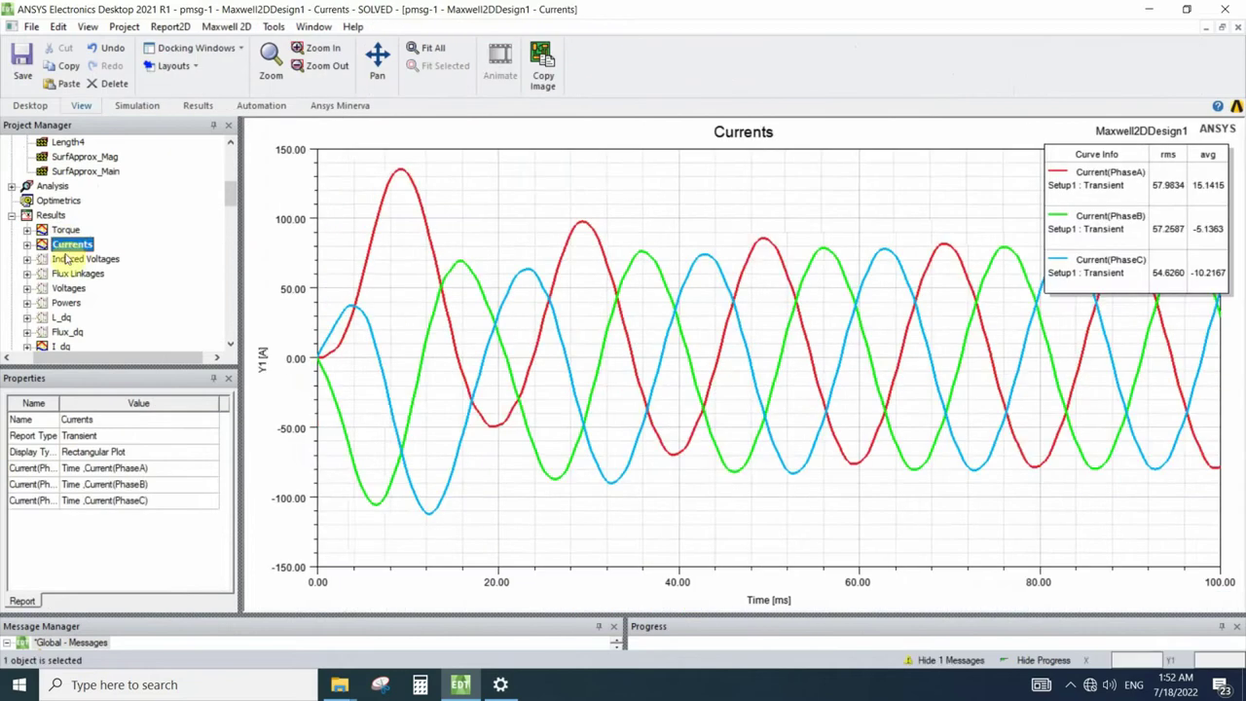
double_click(68, 304)
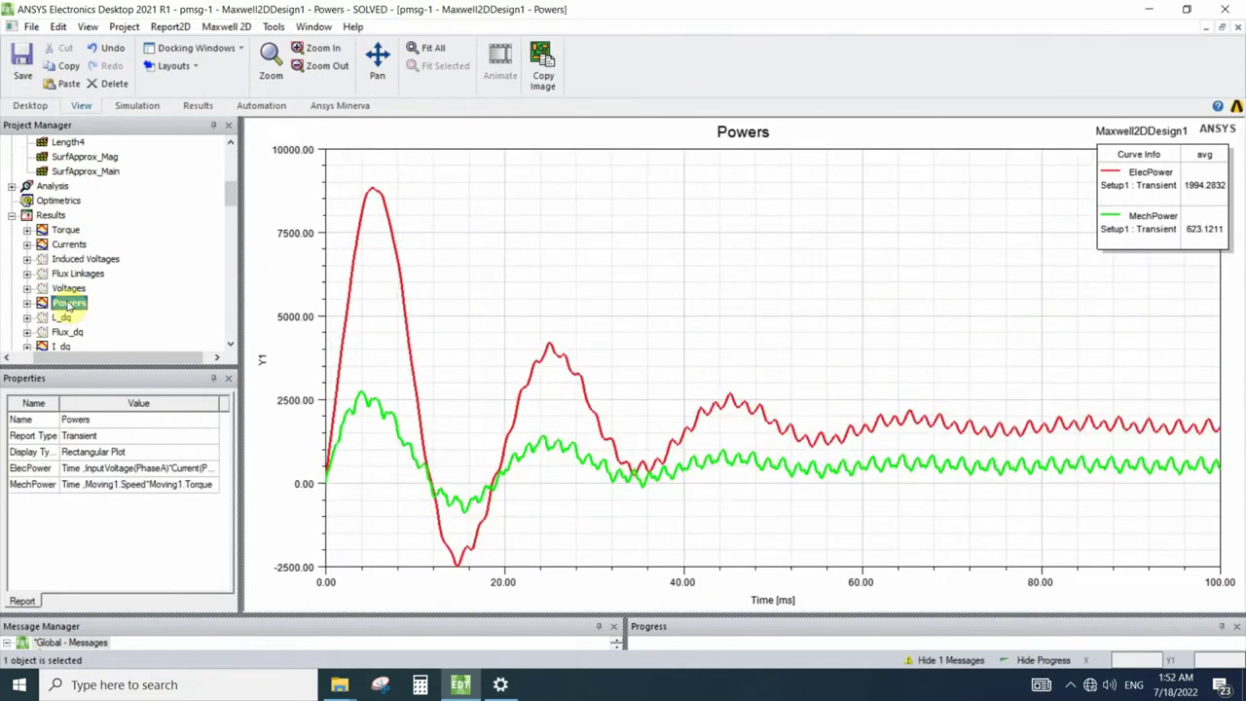
key("ctrl+Tab")
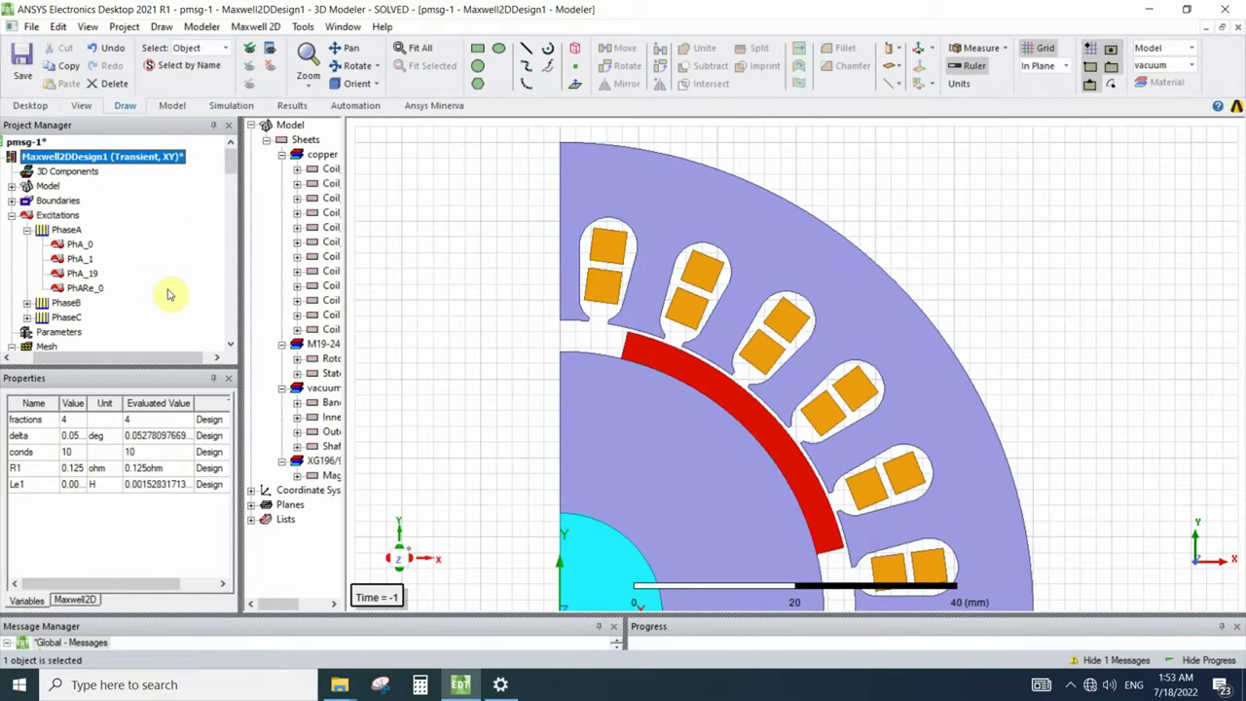
- Compare the average torque in the Torque reports of Maxwell2DDesign1 and pmsm coil whithout r
scroll(156, 290, "down", 4)
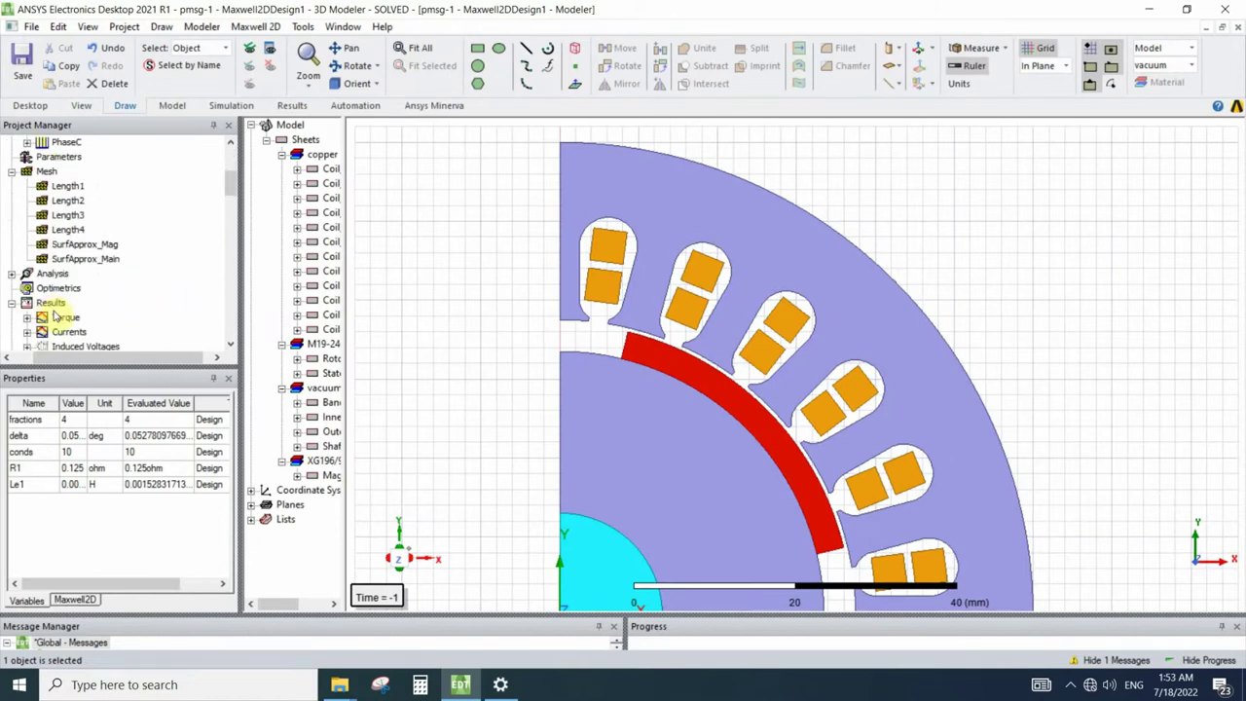
double_click(63, 318)
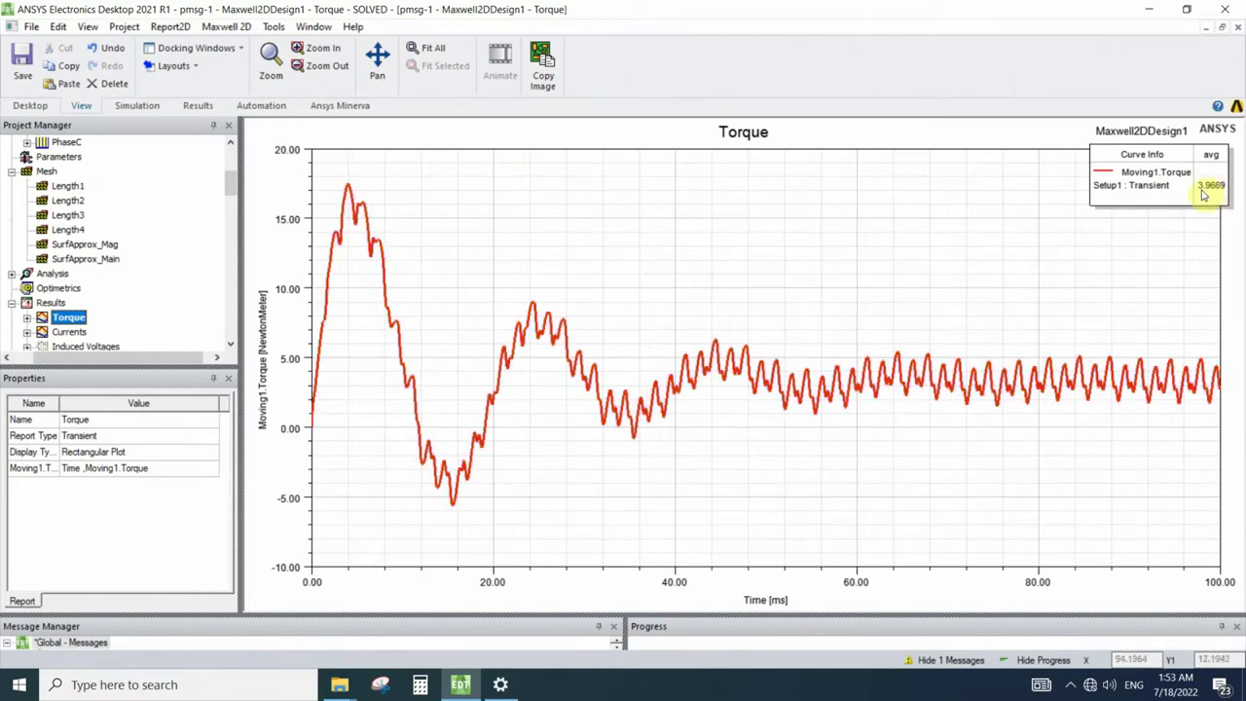
scroll(234, 185, "down", 1)
scroll(234, 185, "up", 5)
double_click(58, 157)
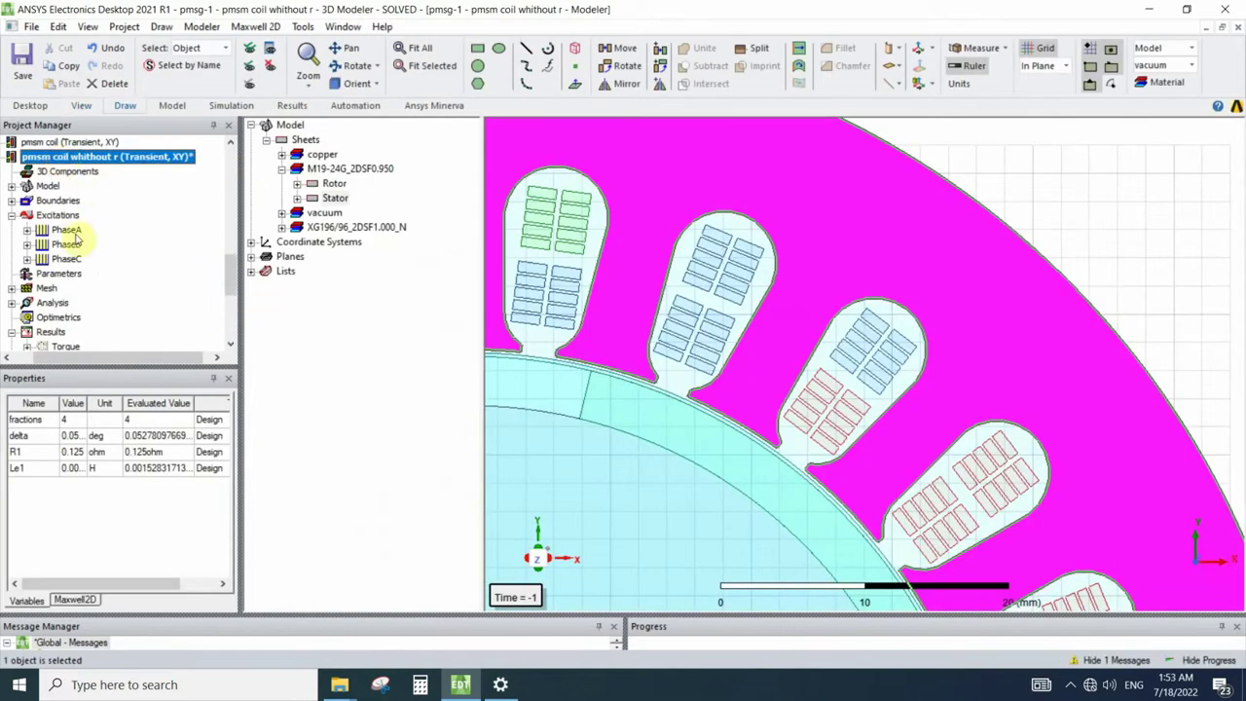
key("ctrl+Tab")
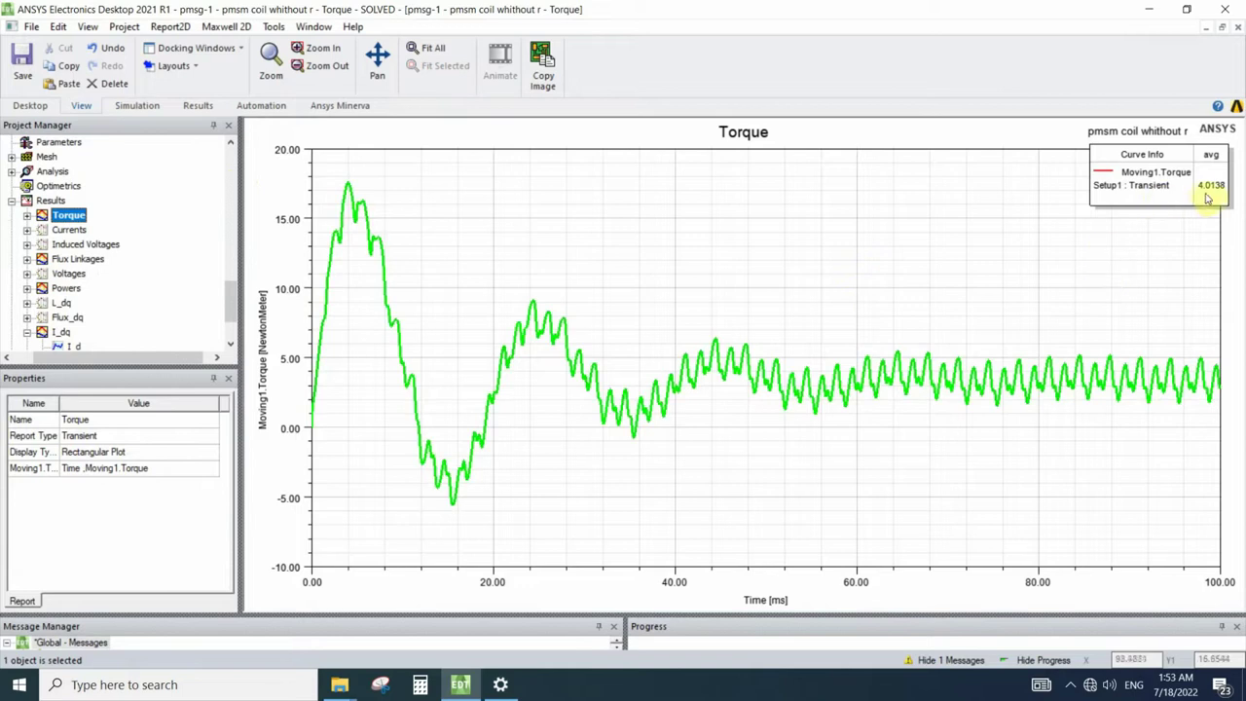
- Compare the RMS phase currents in the Currents reports of Maxwell2DDesign1 and pmsm coil whithout r
scroll(84, 214, "up", 5)
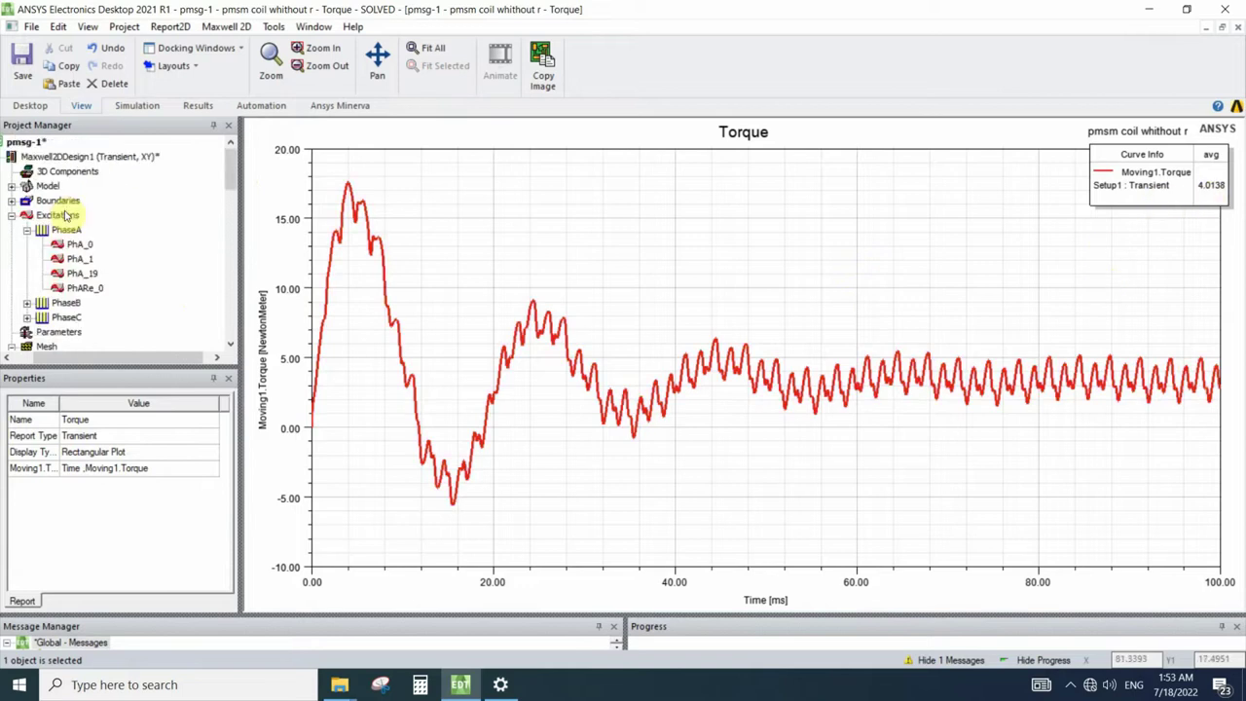
scroll(48, 244, "down", 5)
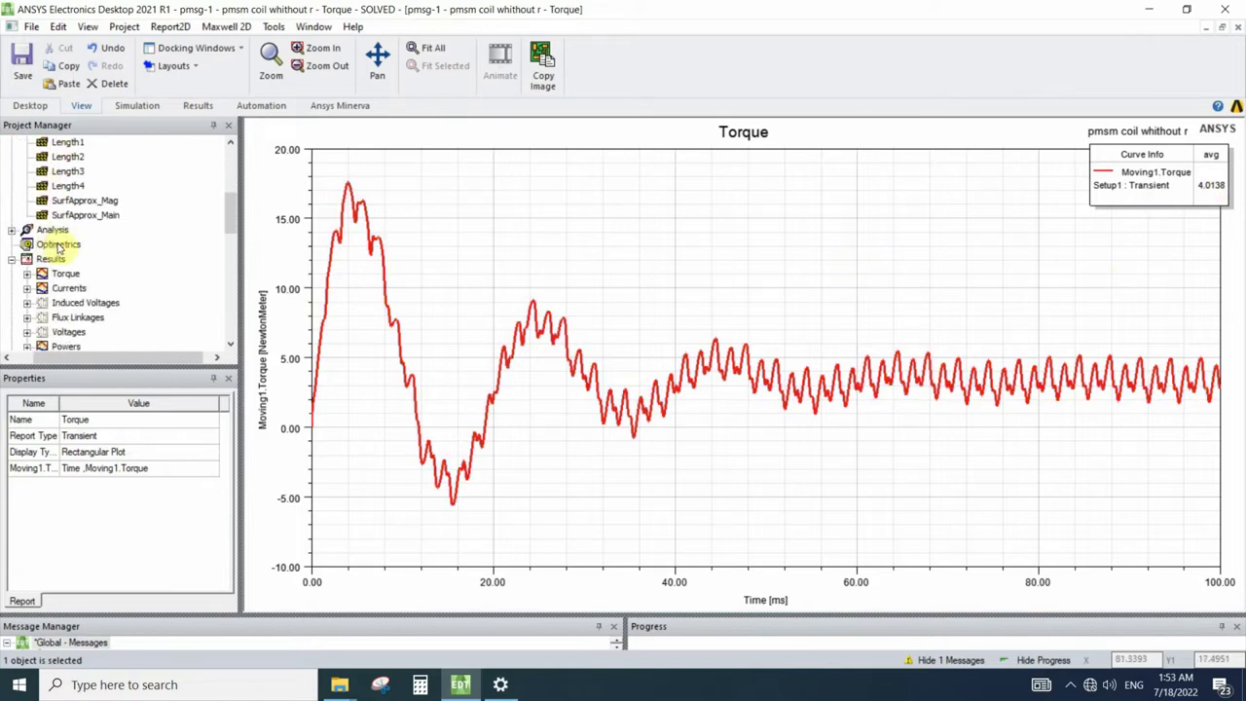
left_click(70, 288)
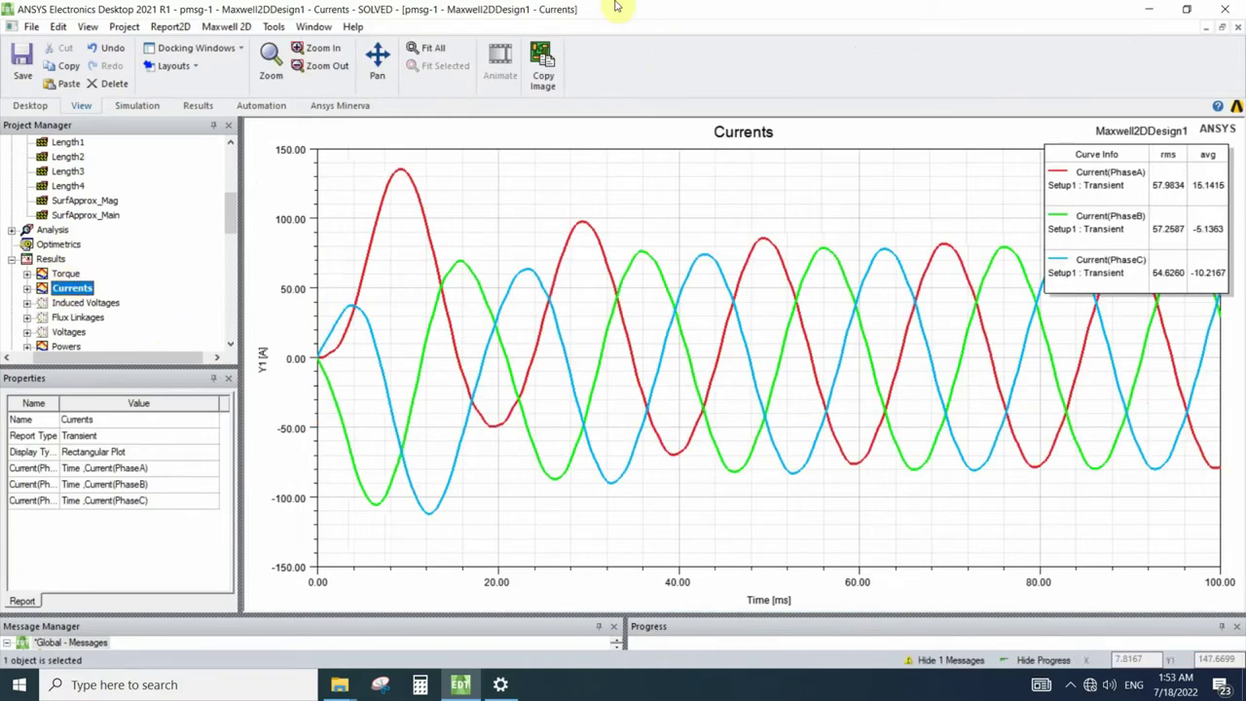
left_click(1109, 175)
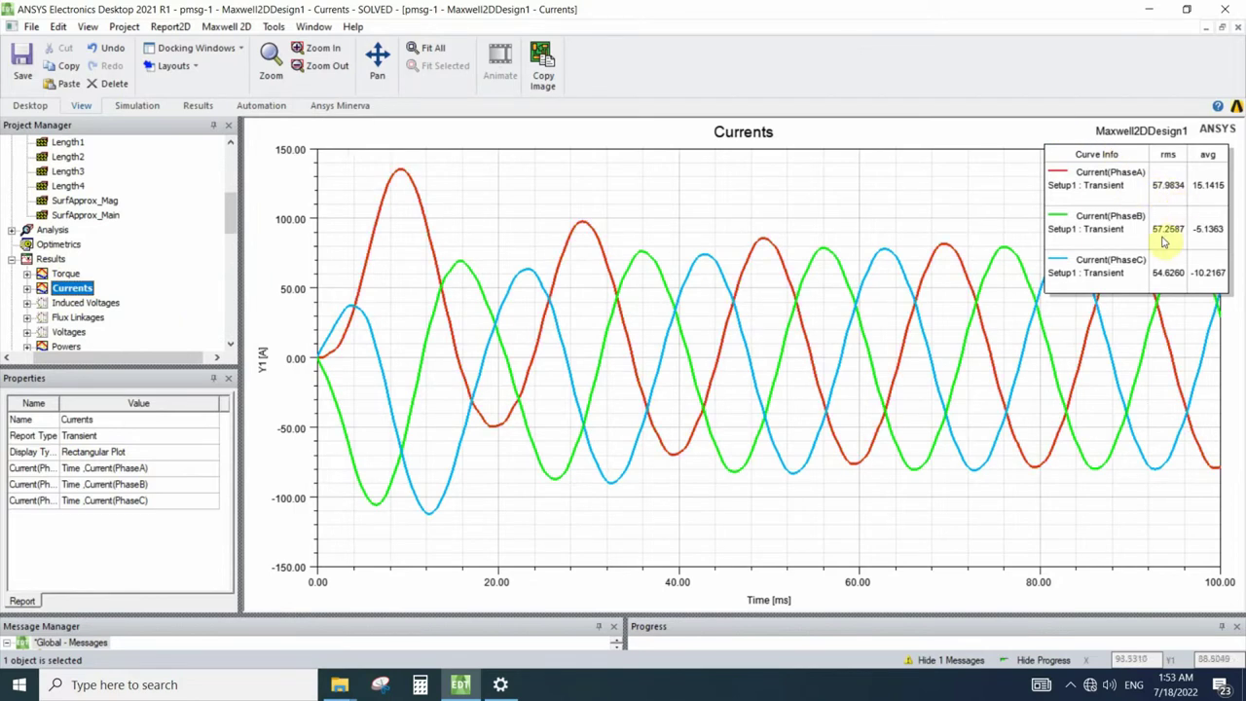
left_click(1160, 272)
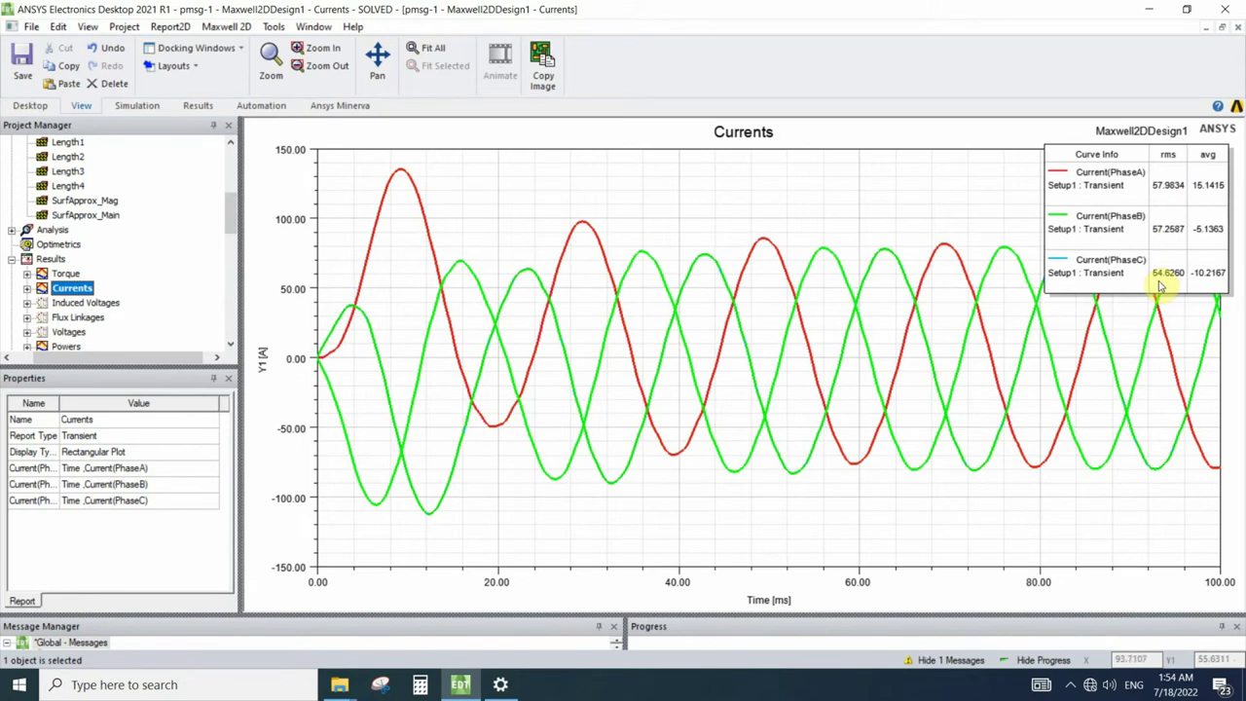
left_click_drag(230, 212, 230, 302)
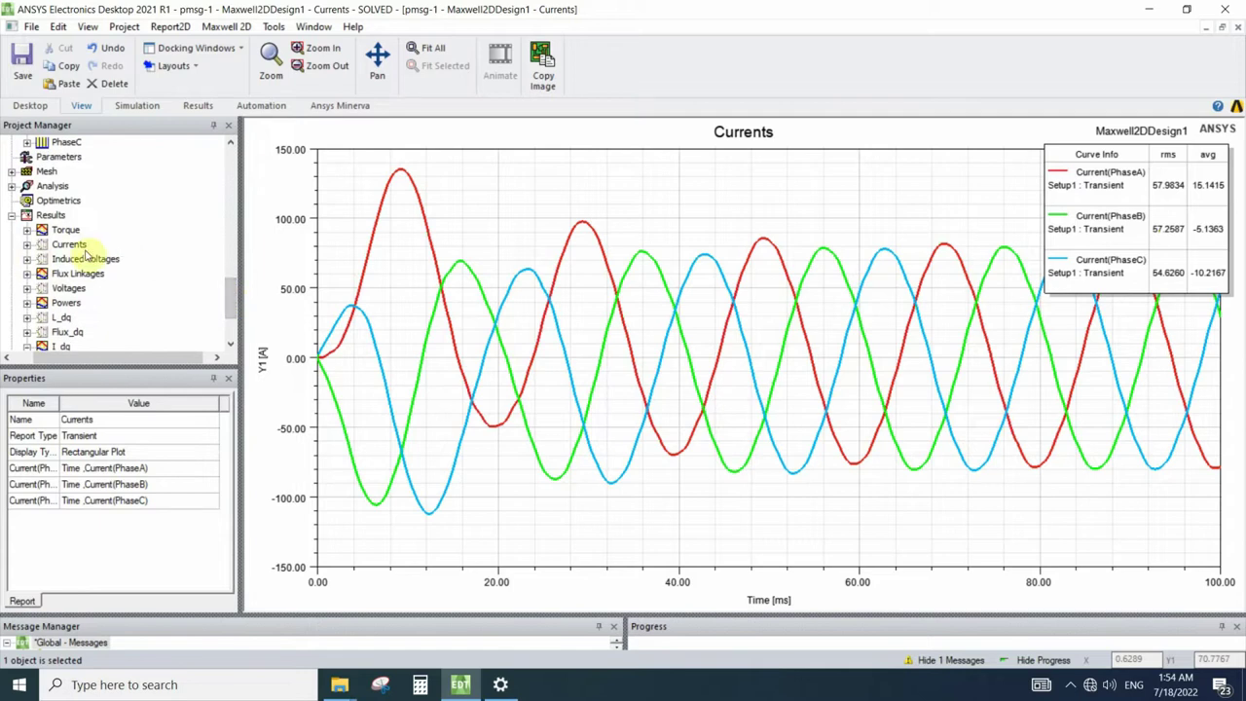
left_click(83, 244)
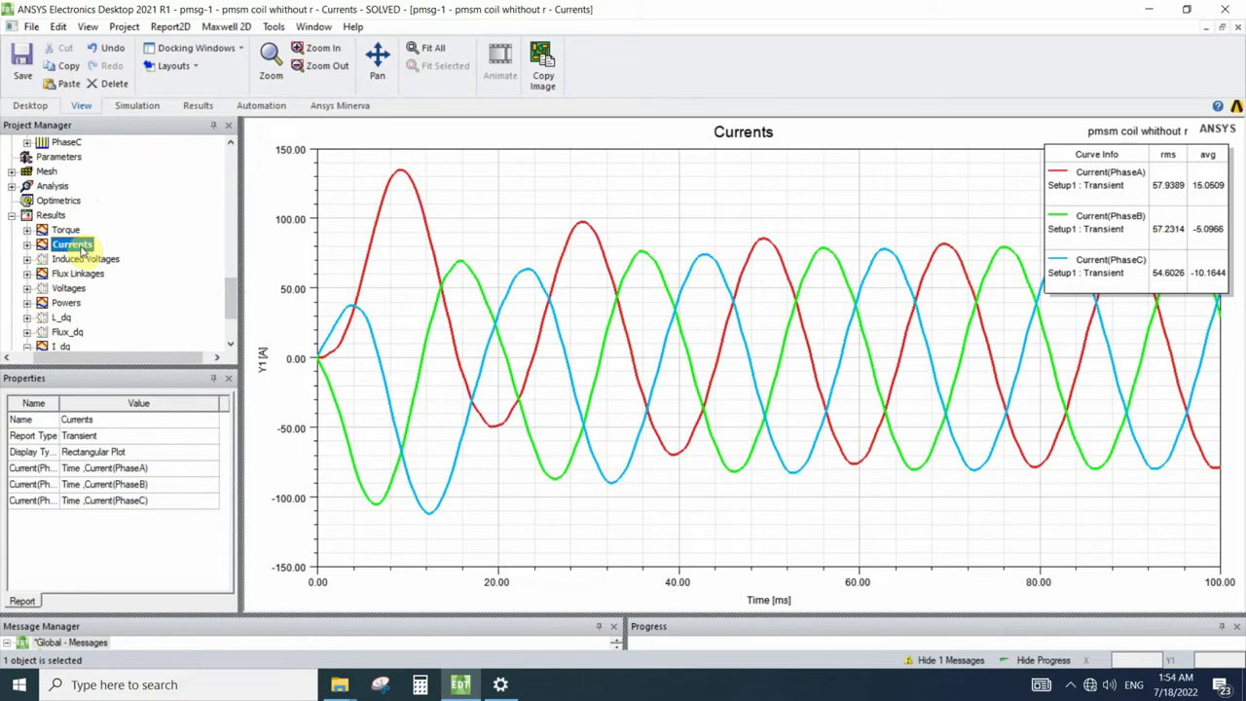
- Open the Powers report of Maxwell2DDesign1 and read the average values of ElecPower and MechPower
scroll(68, 273, "down", 6)
scroll(44, 309, "up", 5)
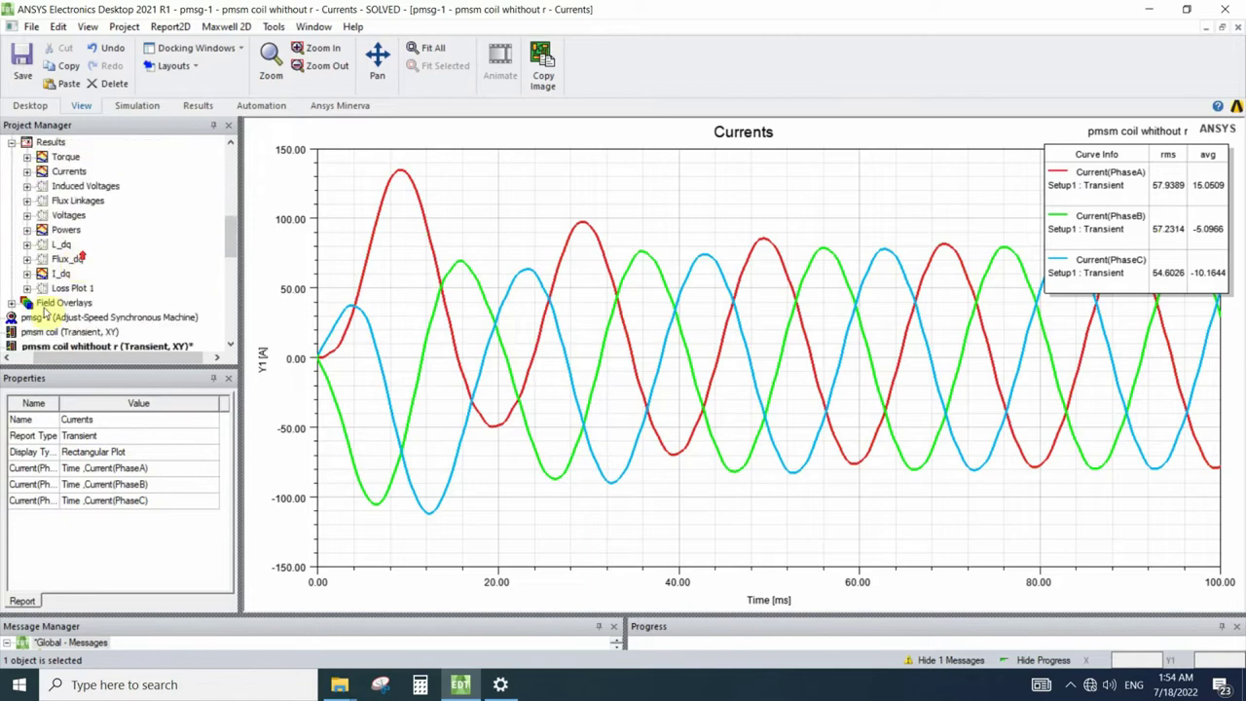
scroll(44, 310, "up", 3)
scroll(48, 313, "down", 1)
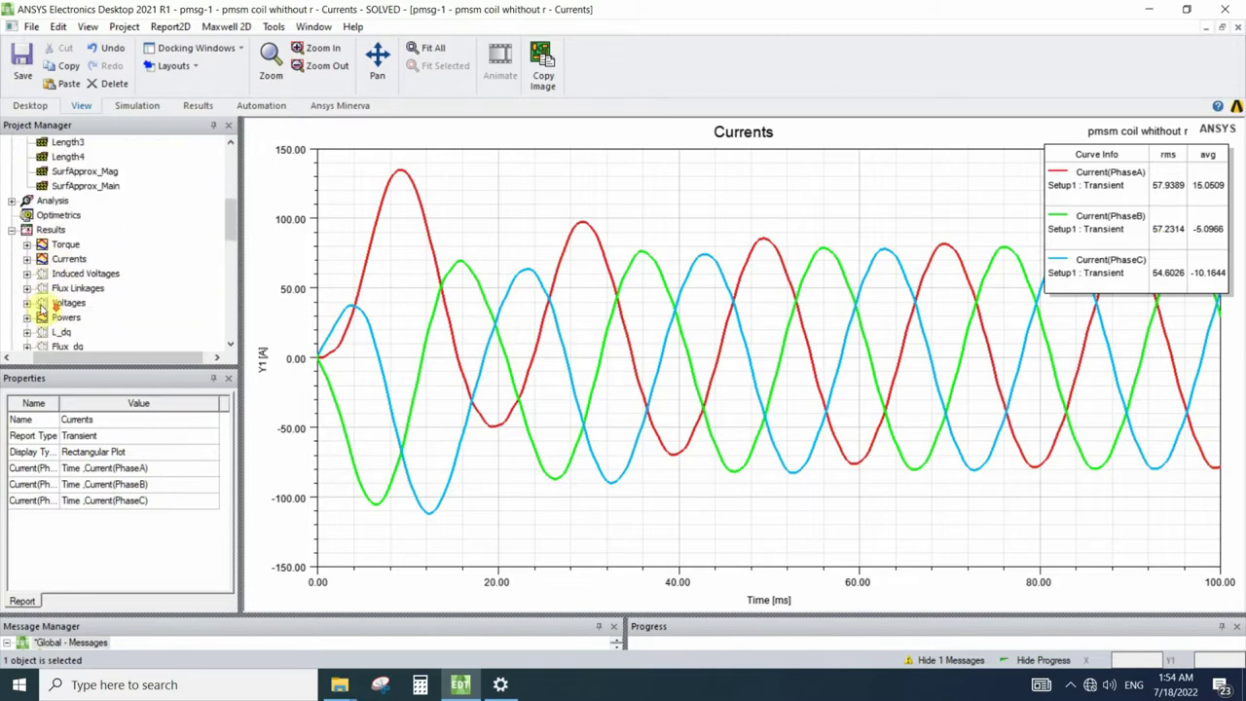
double_click(56, 318)
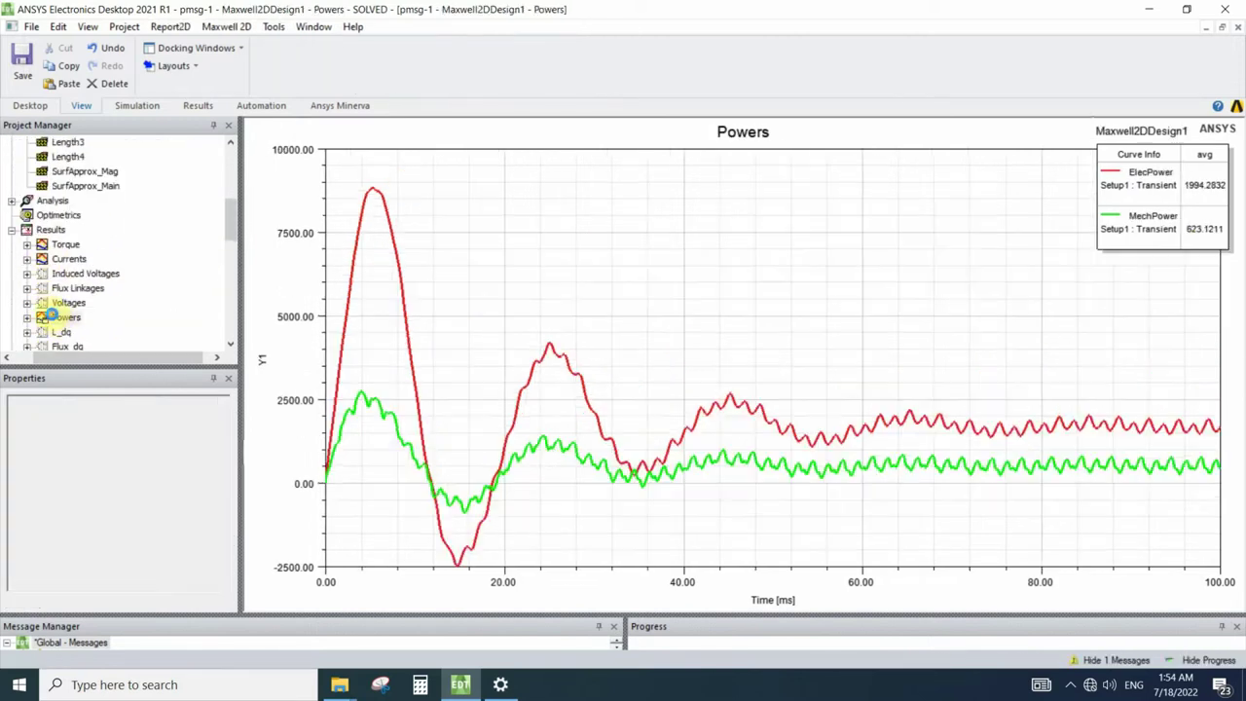
scroll(61, 302, "down", 5)
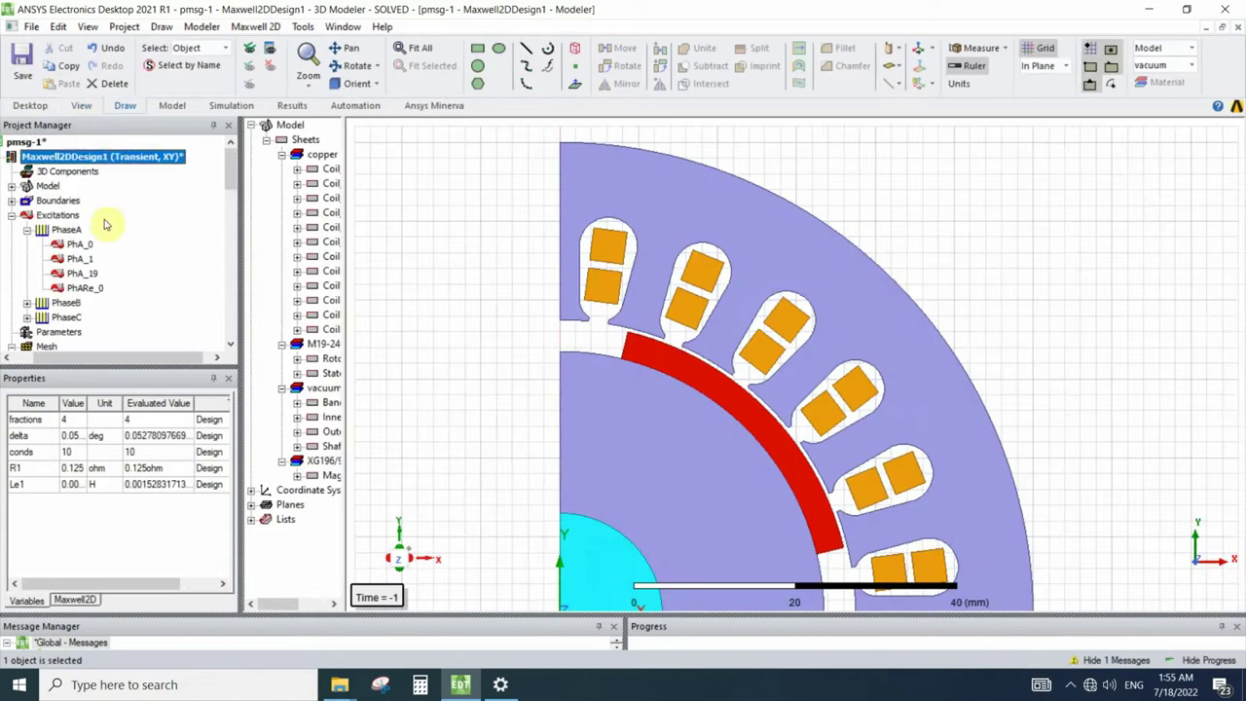
scroll(106, 227, "down", 1)
scroll(89, 259, "down", 2)
double_click(68, 302)
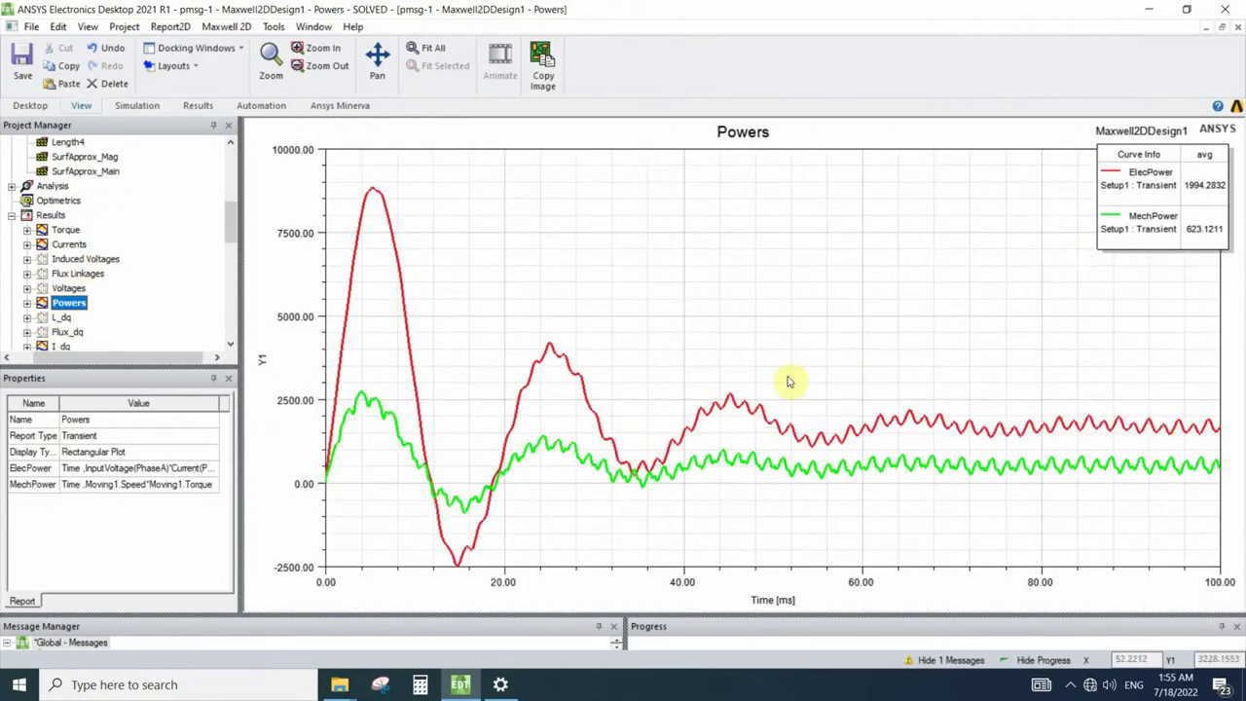
left_click(1178, 205)
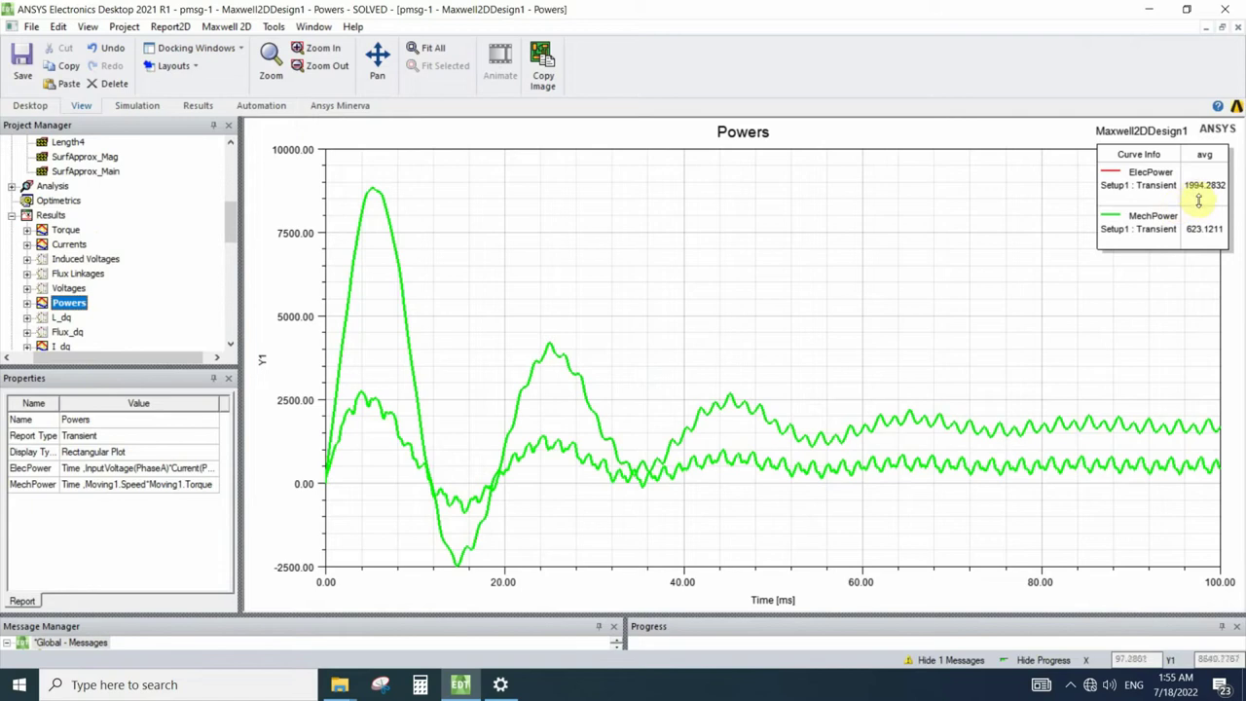
left_click(1198, 244)
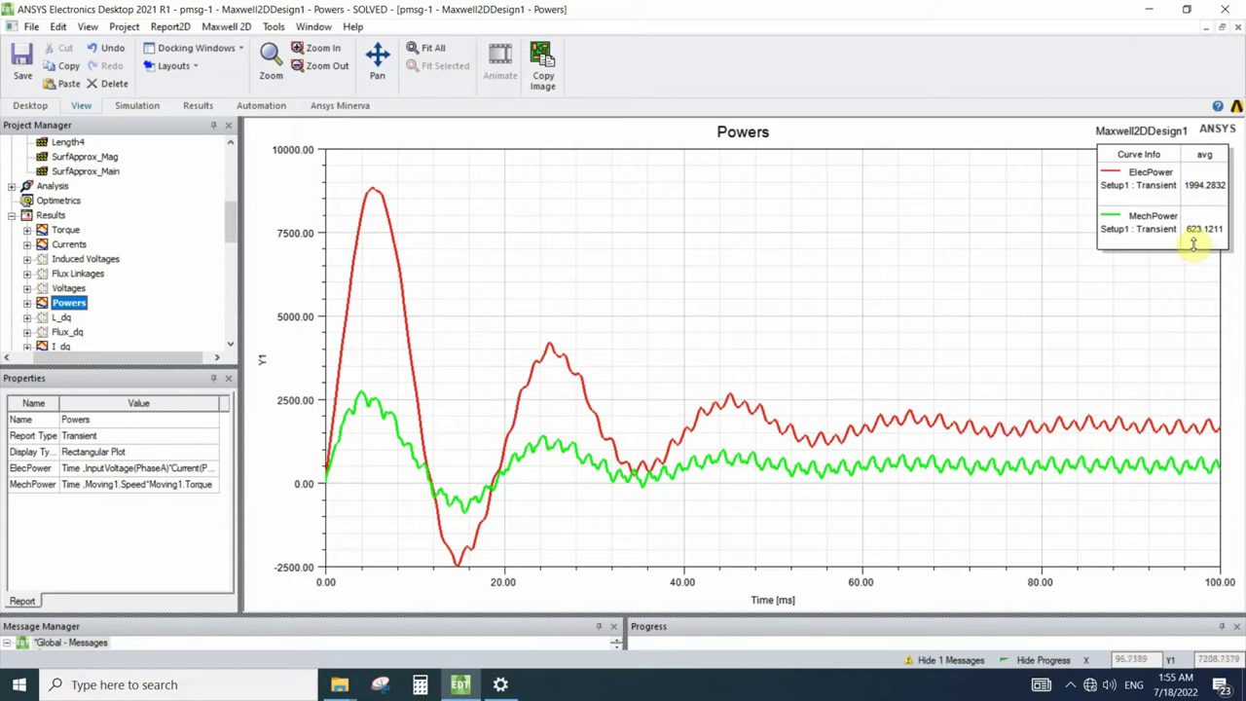
- Switch to pmsm coil whithout r and read the average ElecPower and MechPower in its Powers report
scroll(78, 224, "down", 5)
double_click(78, 215)
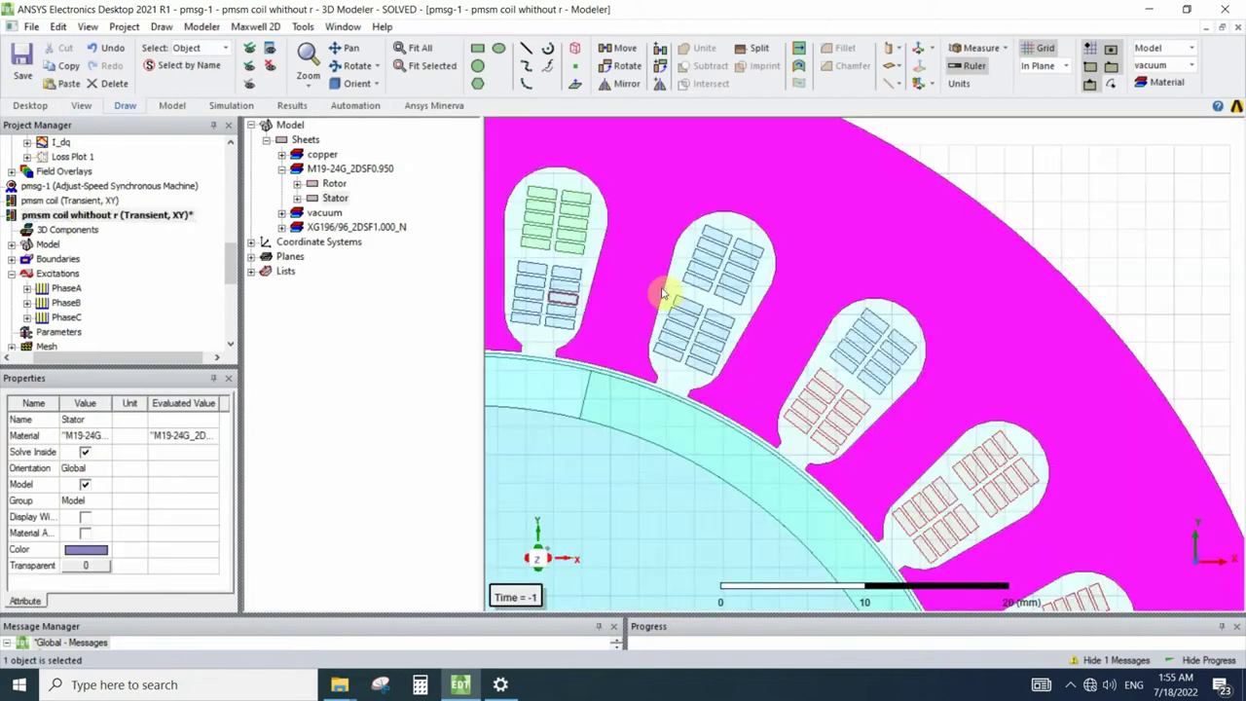
scroll(43, 302, "down", 3)
scroll(43, 302, "down", 3)
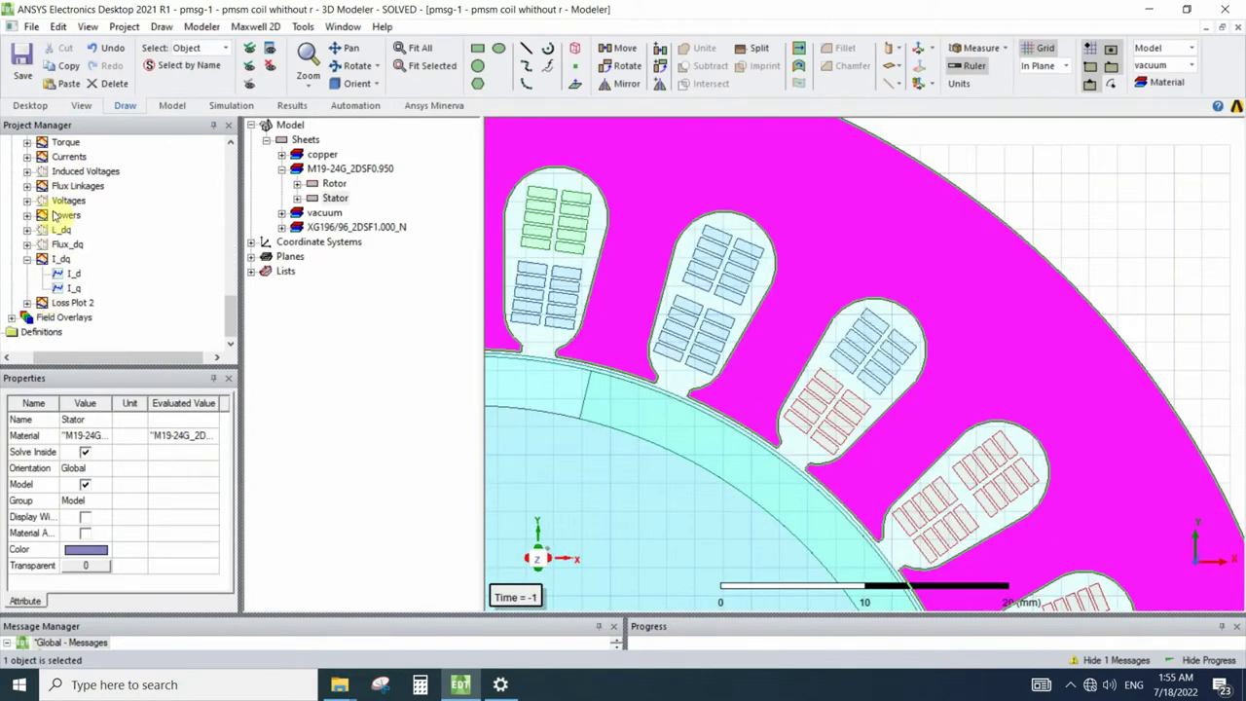
double_click(56, 215)
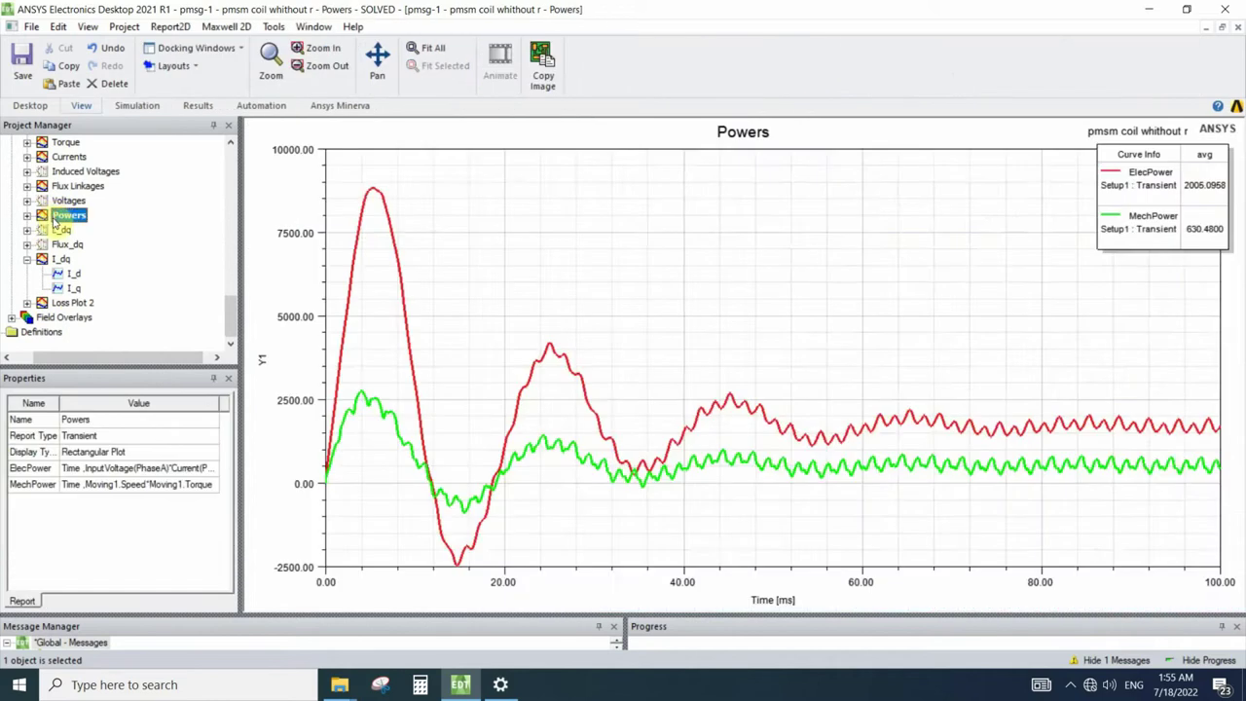
left_click(1200, 189)
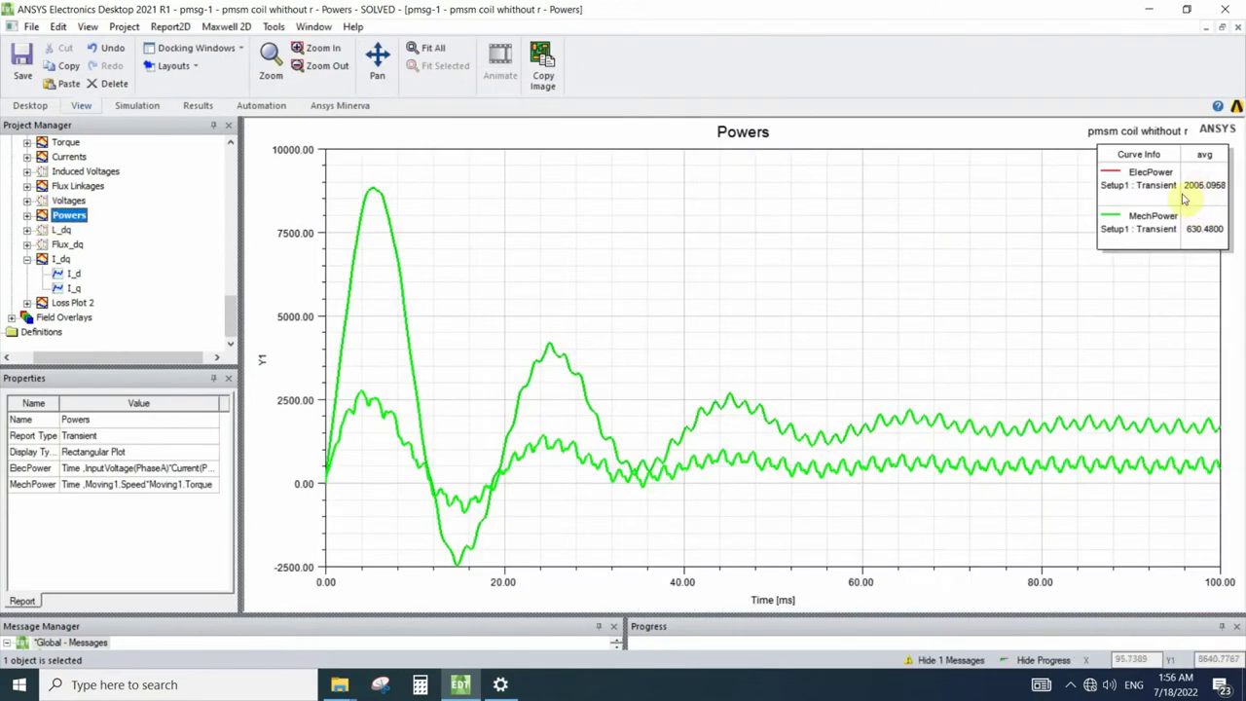
left_click(1155, 232)
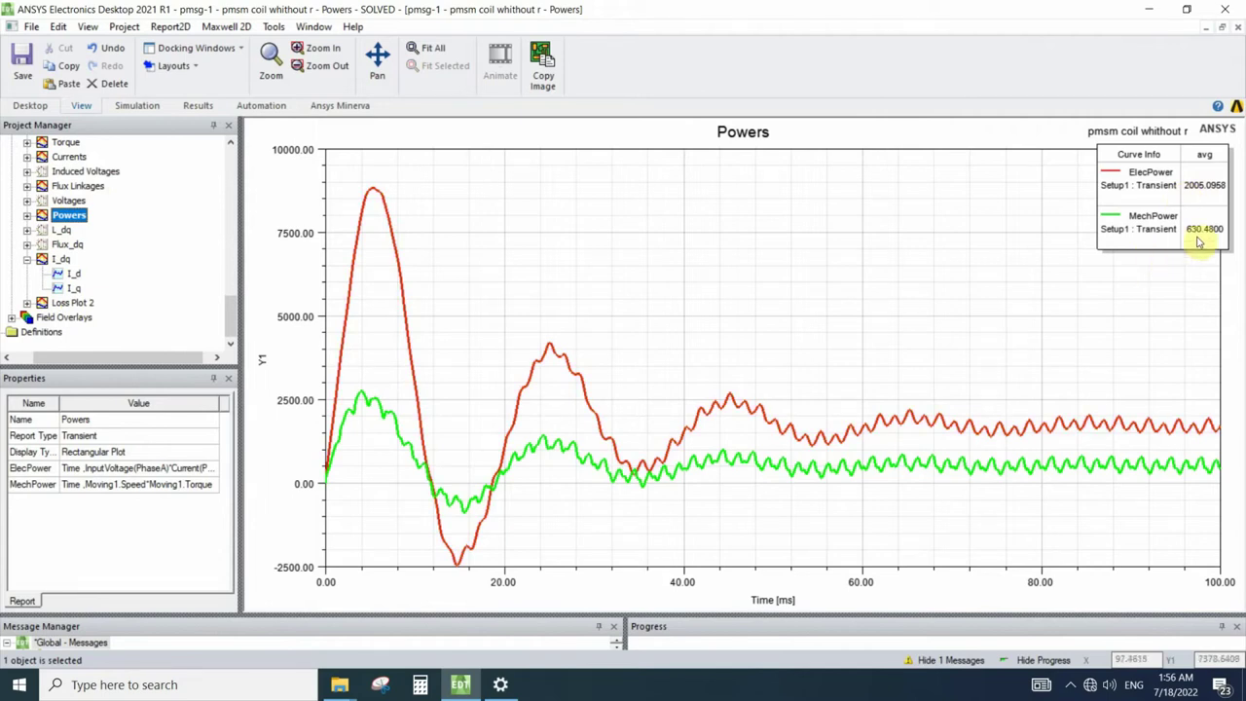